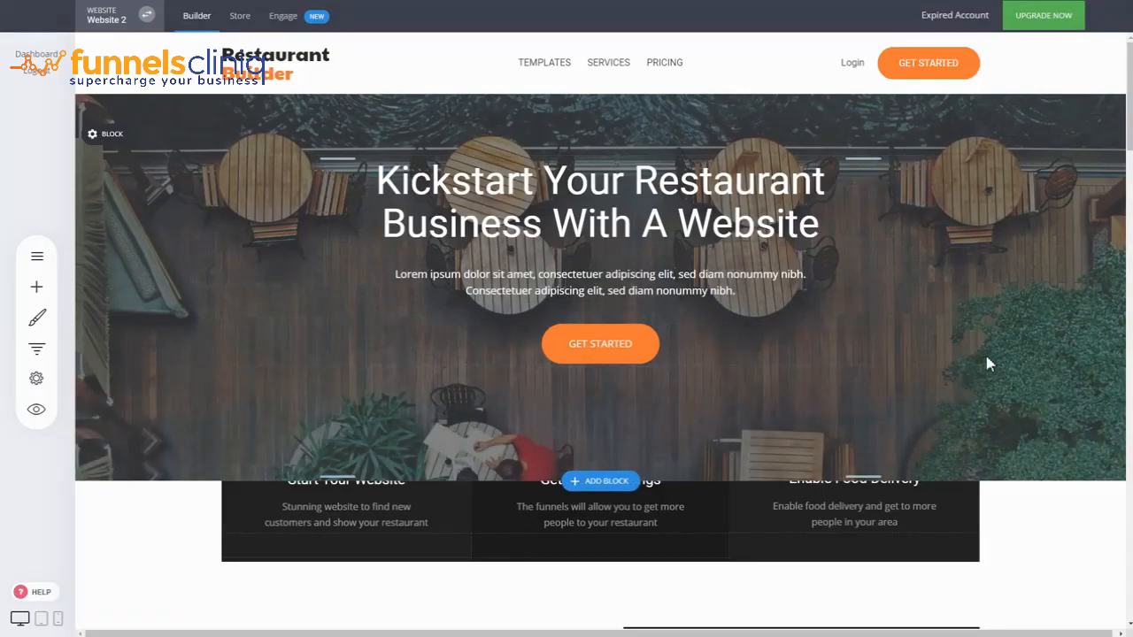
Open the current page's SEO information from the website settings
scroll(1030, 427, "down", 2)
scroll(1036, 435, "up", 2)
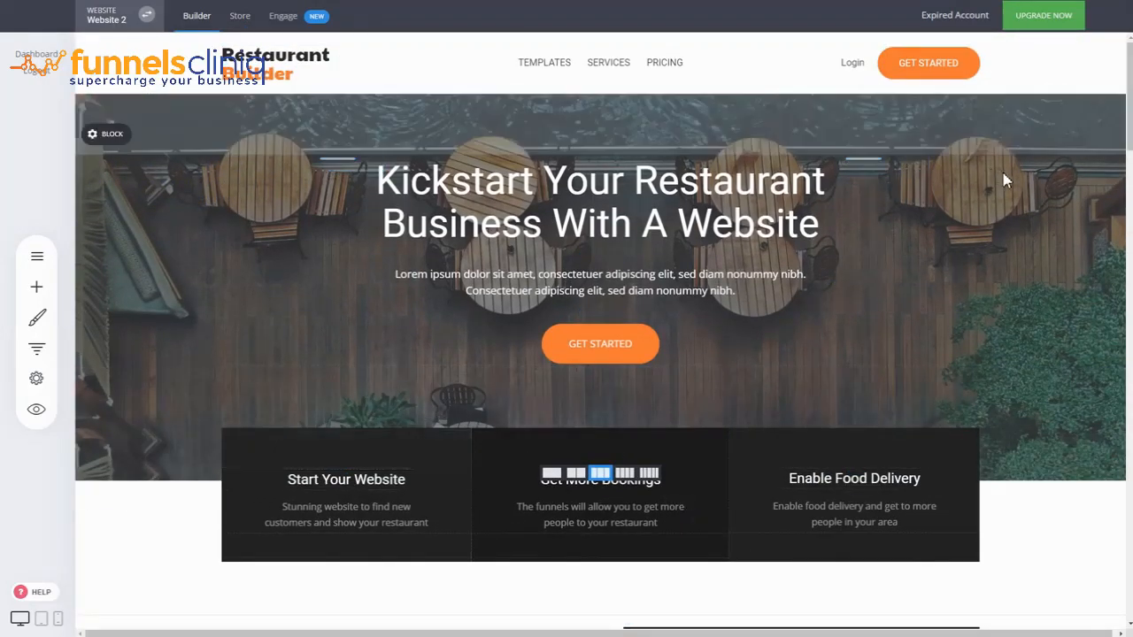
left_click(46, 378)
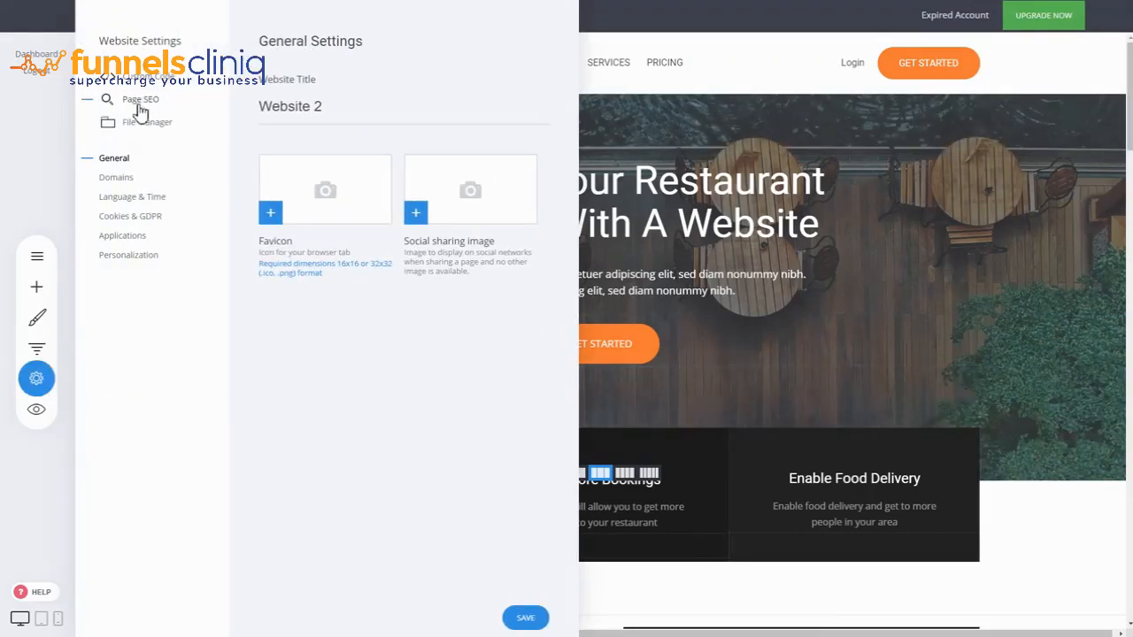
left_click(140, 102)
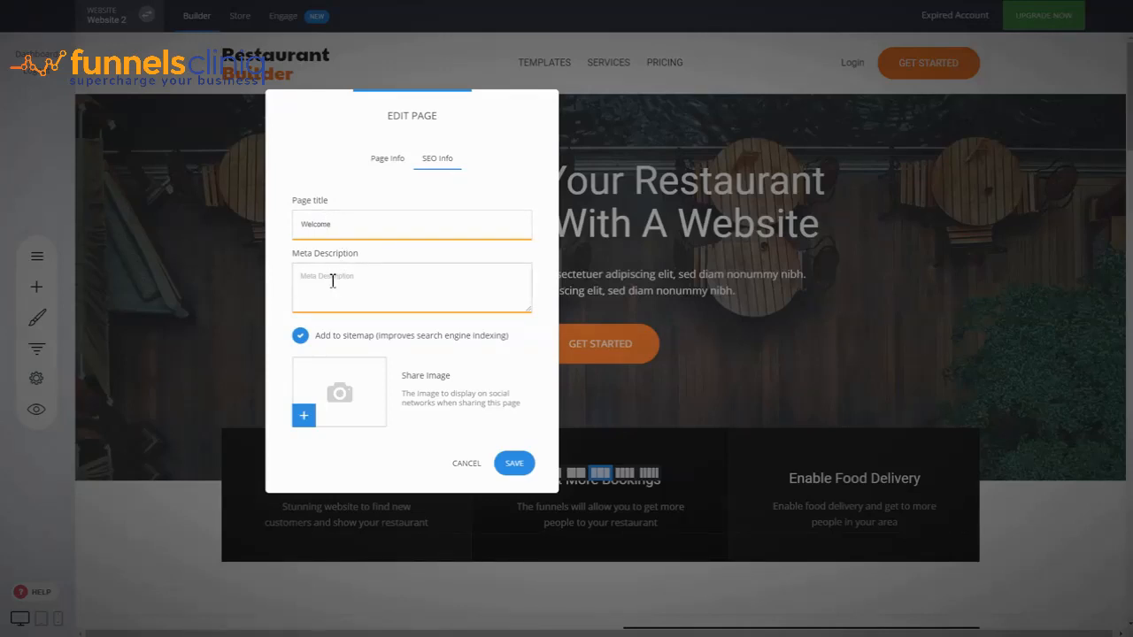
Fill the page title with the word "Welcome" repeated six times
left_click(336, 218)
left_click_drag(345, 232, 303, 230)
key("ctrl+c")
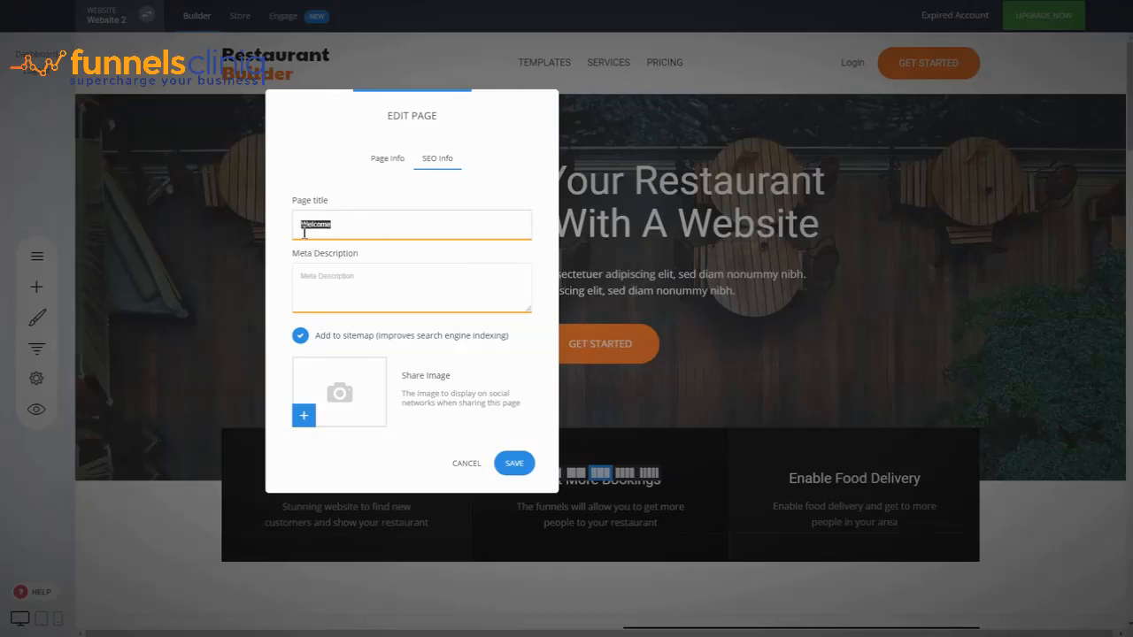
left_click(361, 232)
key("ctrl+v")
key("ctrl+v")
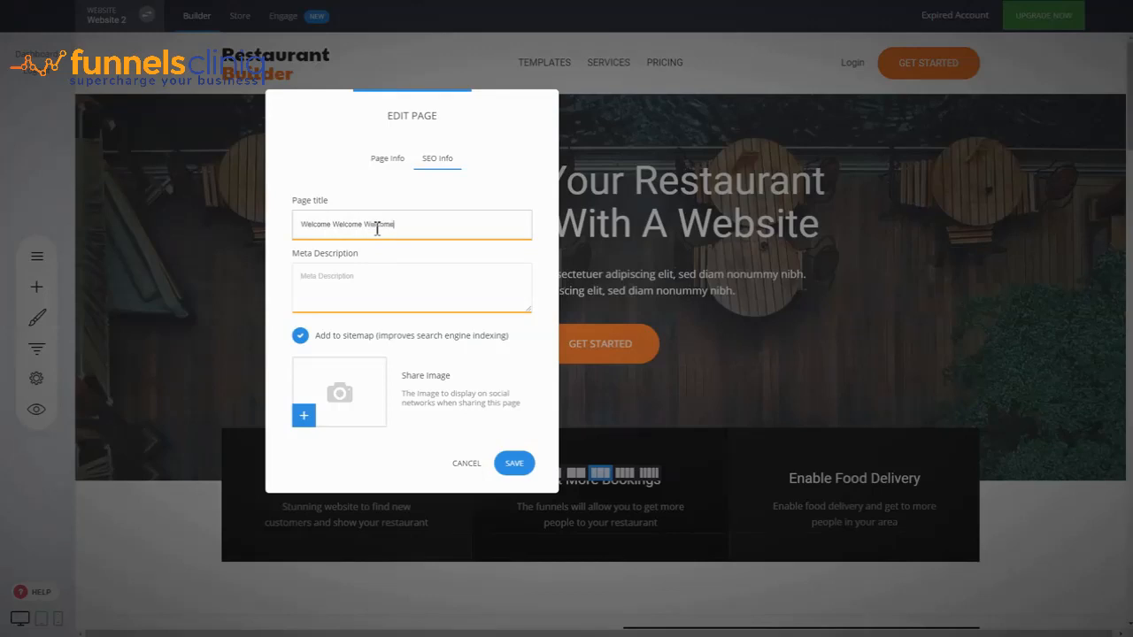
key("ctrl+v")
key("ctrl+v")
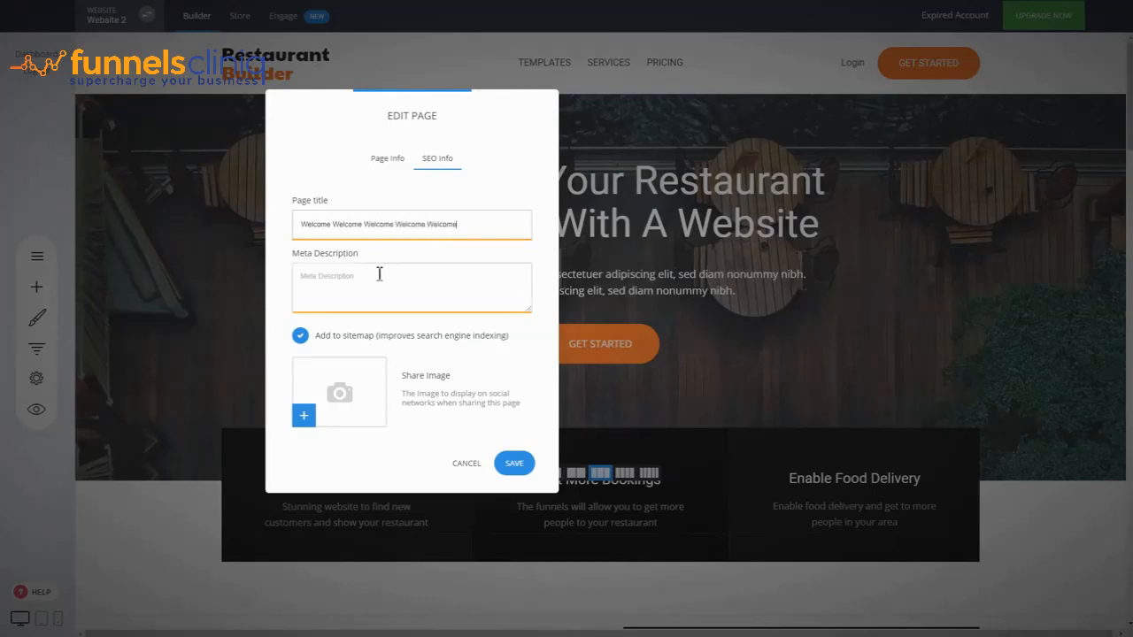
key("ctrl+v")
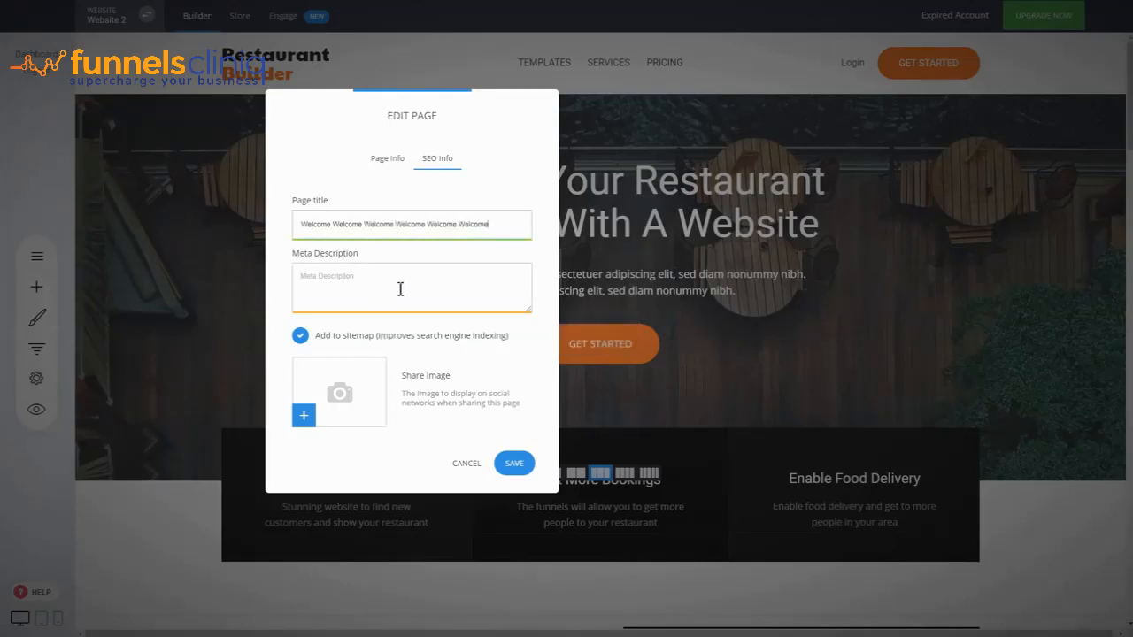
Lengthen the page title by adding two more "Welcome" words at its end
left_click_drag(492, 231, 304, 234)
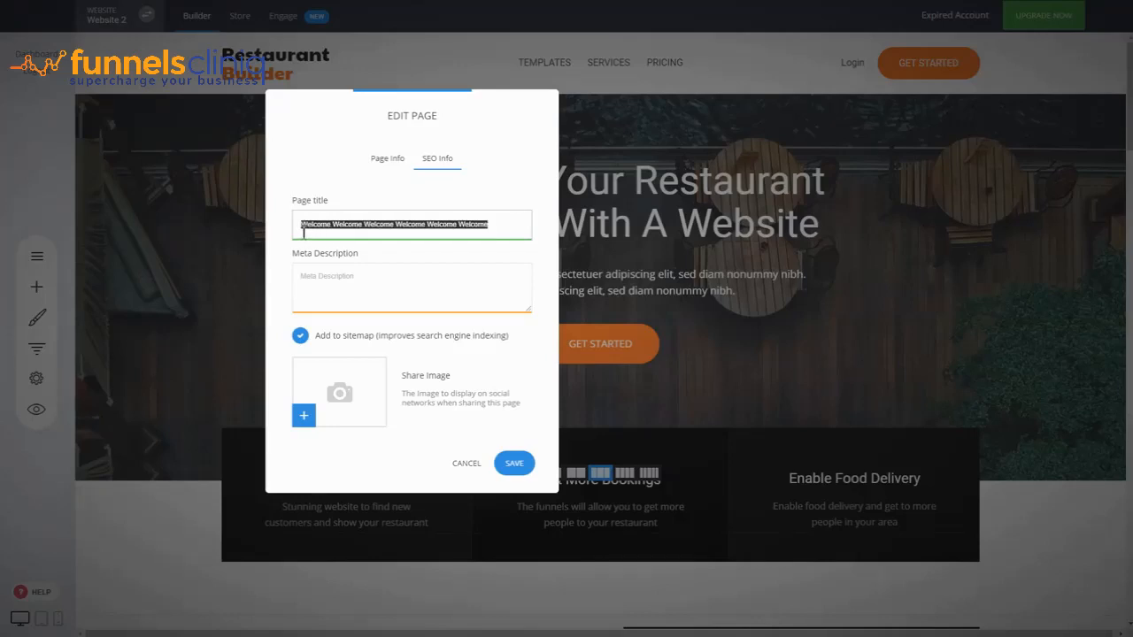
left_click(411, 214)
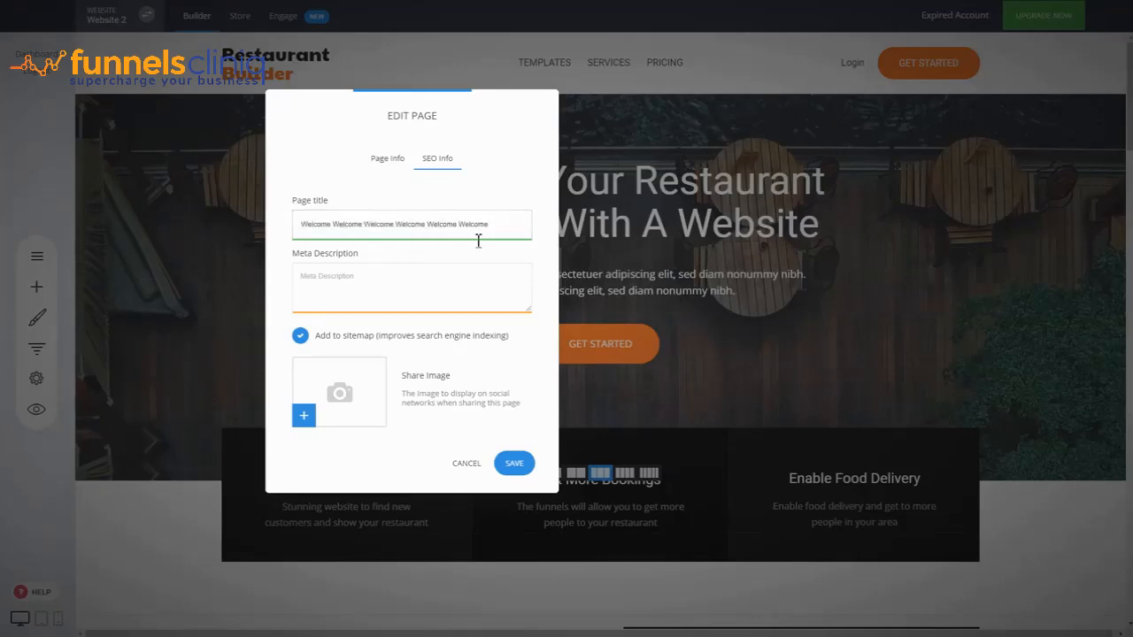
type("Welcome")
key("ctrl+v")
Delete the last two "Welcome" words from the page title and discard the page edits
double_click(520, 227)
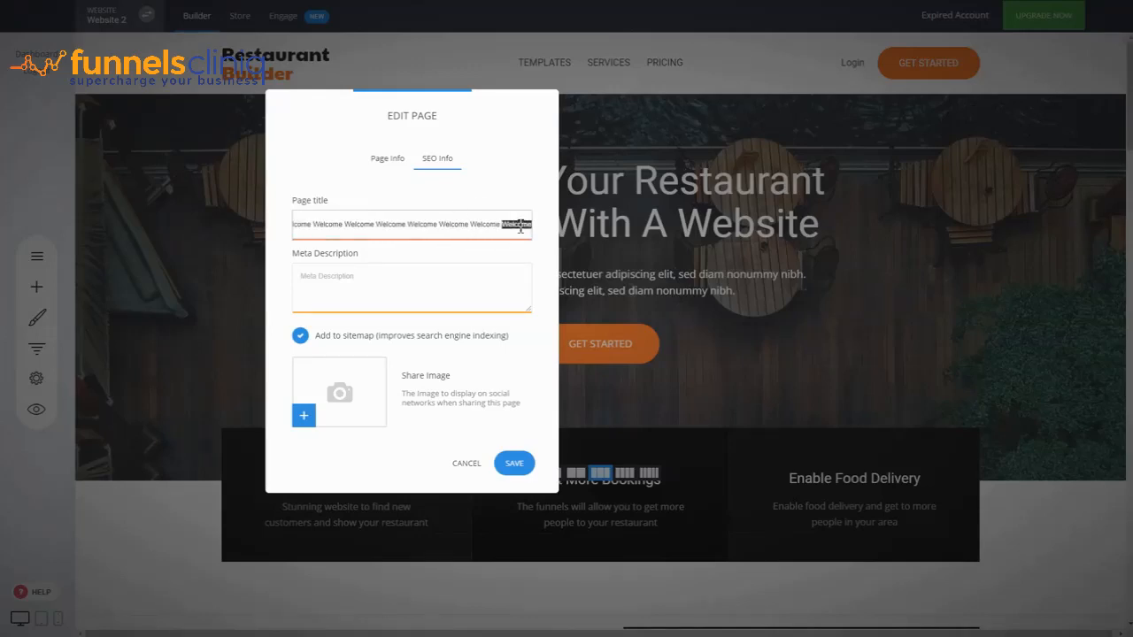
key("BackSpace")
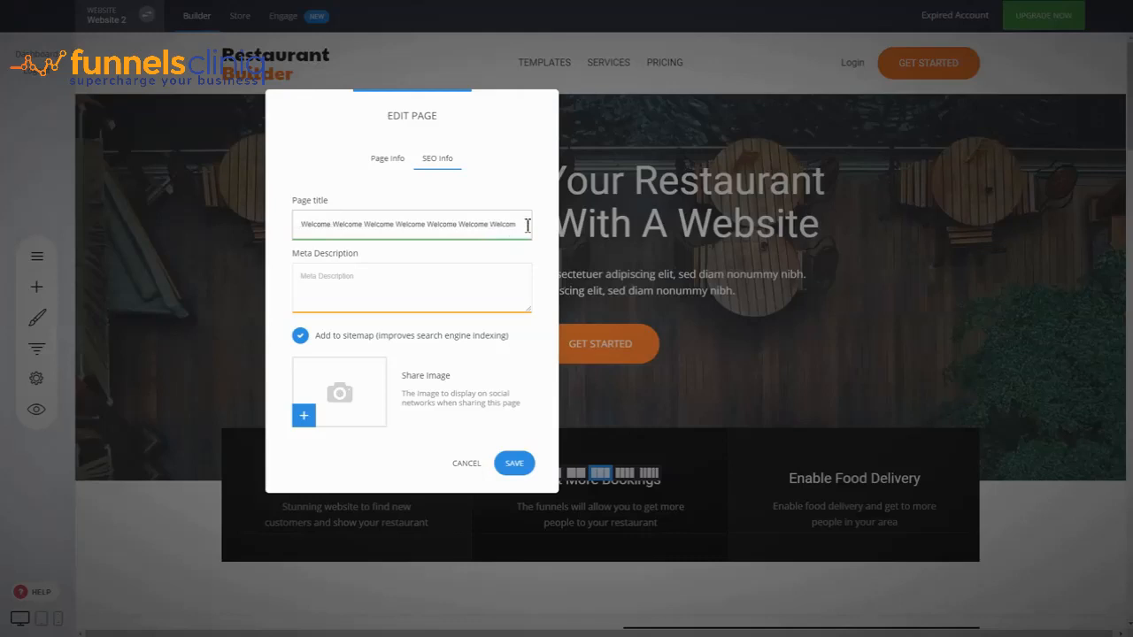
double_click(502, 224)
key("BackSpace")
left_click_drag(482, 127, 406, 143)
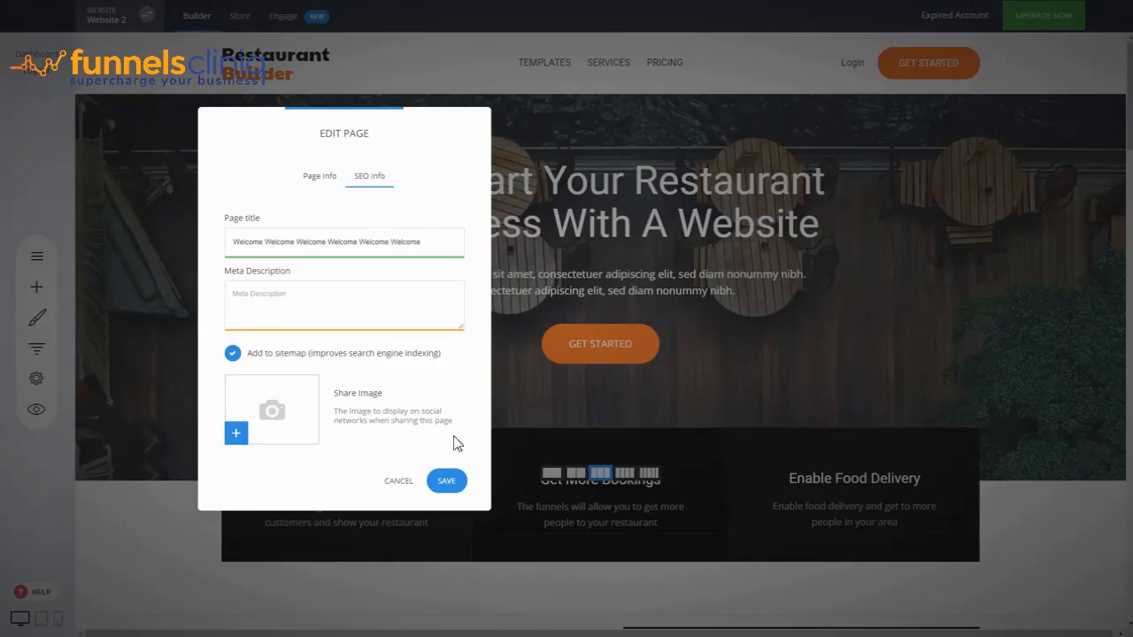
left_click(398, 483)
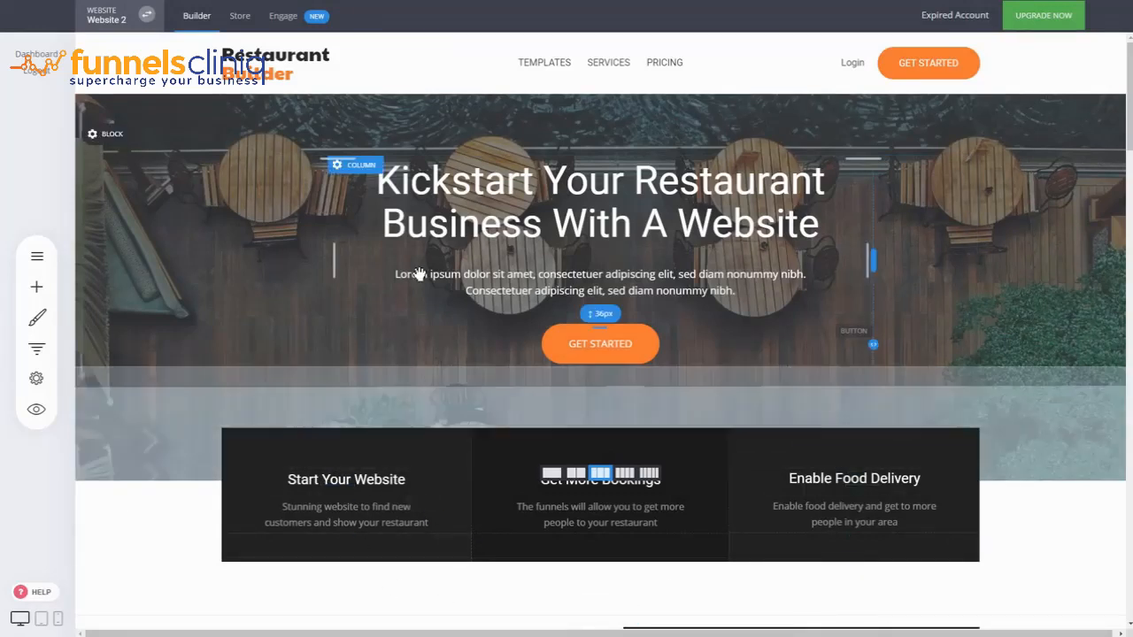
Highlight the hero heading "Kickstart Your Restaurant Business With A Website" to examine it
triple_click(547, 212)
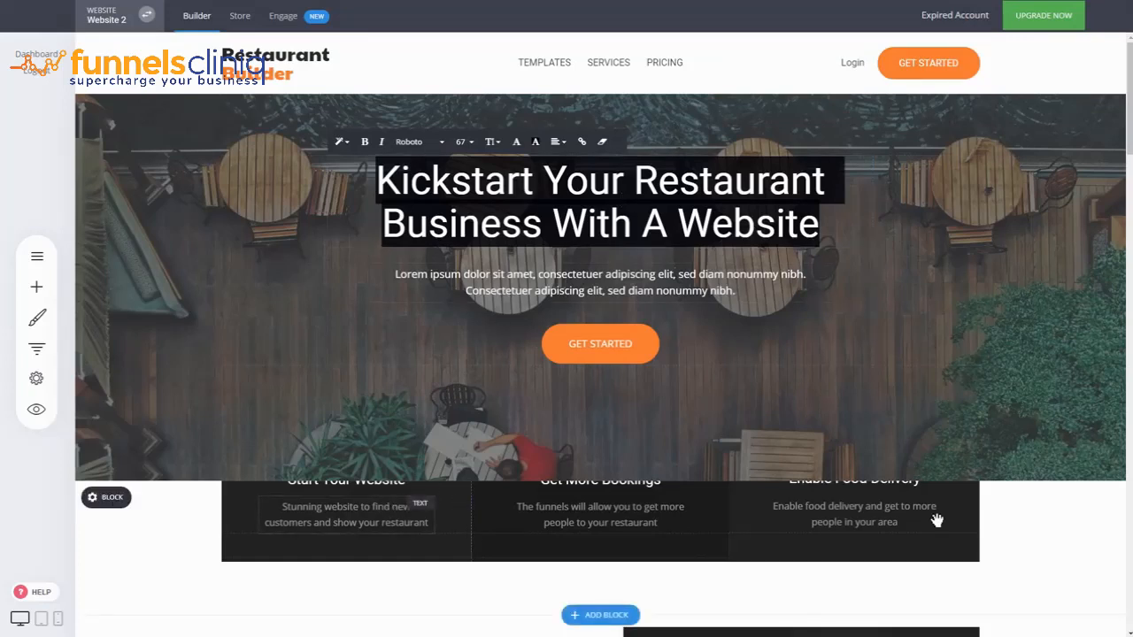
left_click(1045, 517)
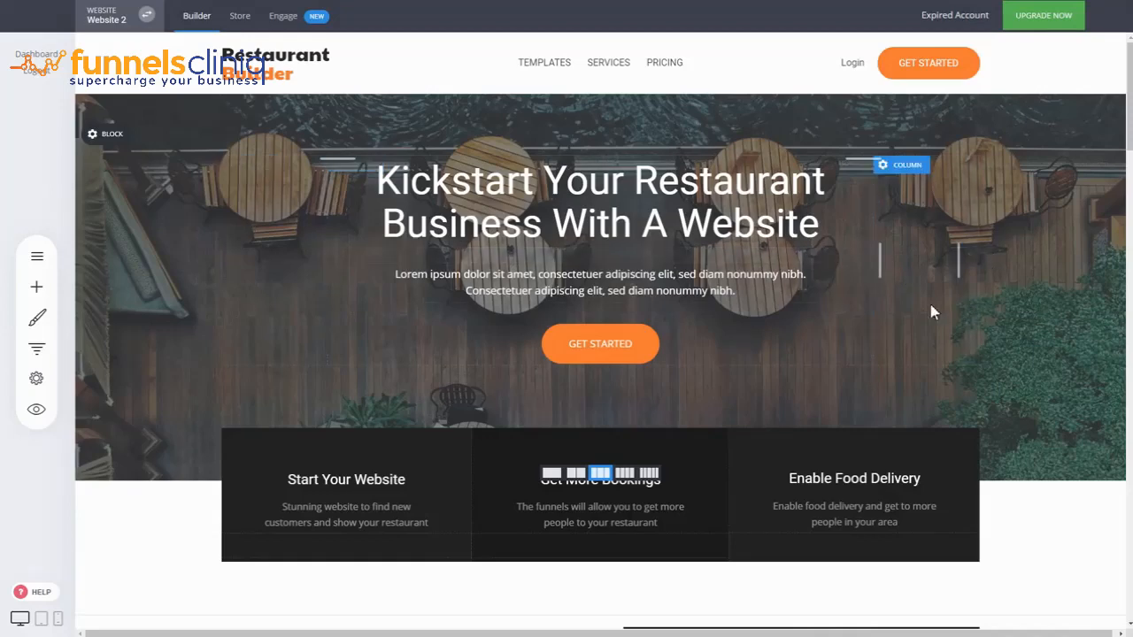
Review the page title, meta description and sitemap option in the current page's SEO information, and close it without saving
left_click(37, 378)
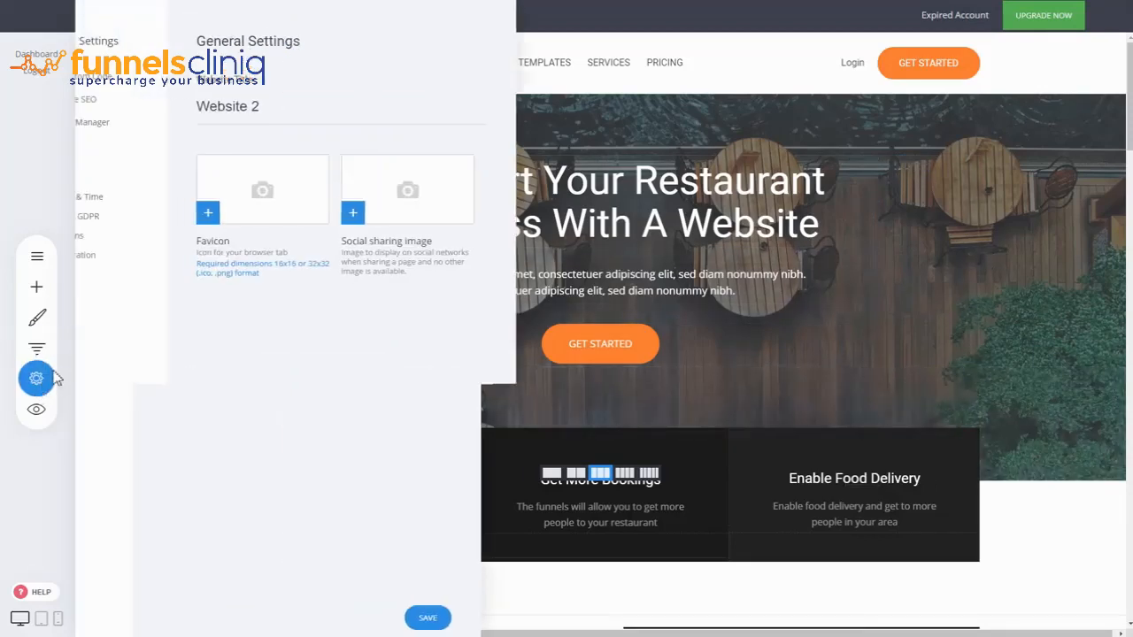
left_click(131, 101)
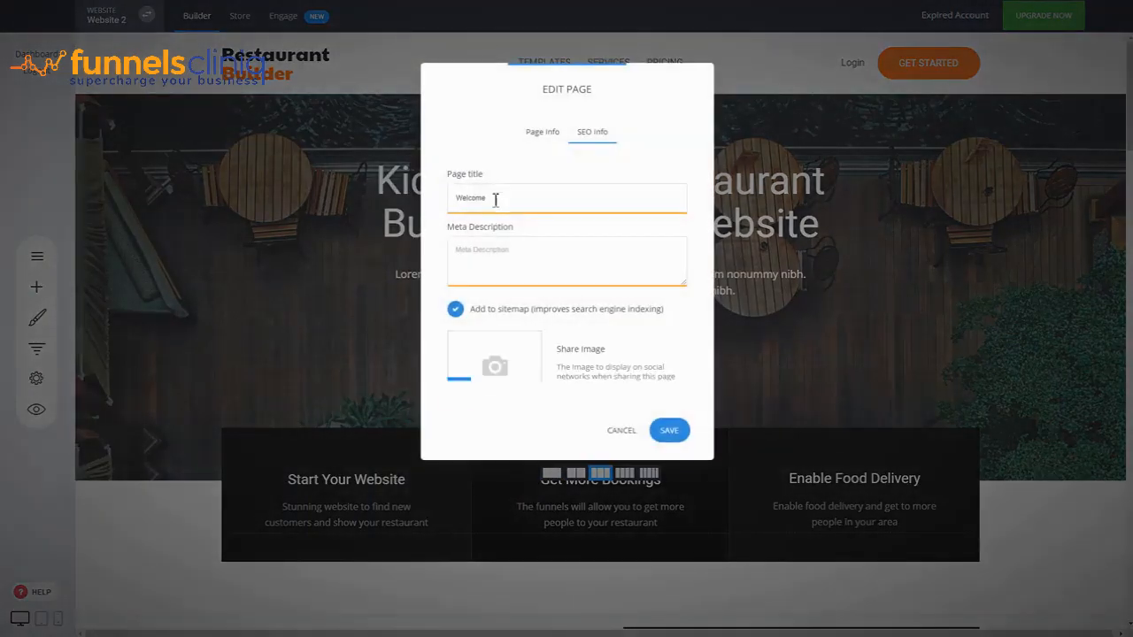
left_click_drag(507, 202, 442, 207)
left_click(538, 249)
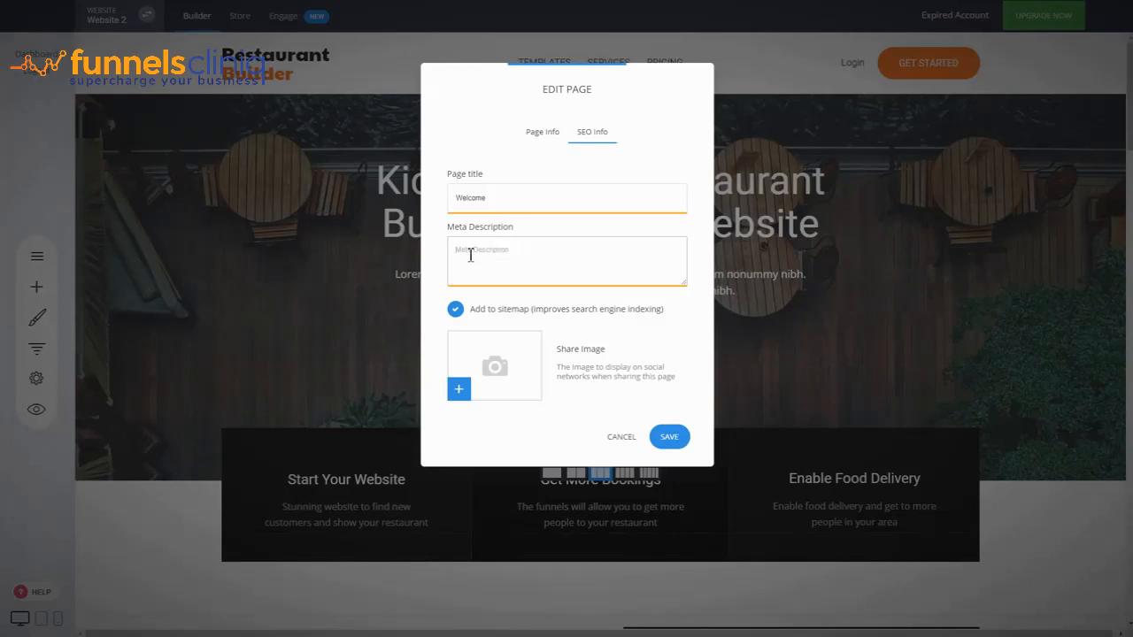
left_click(578, 250)
left_click(529, 315)
left_click(529, 315)
left_click(622, 437)
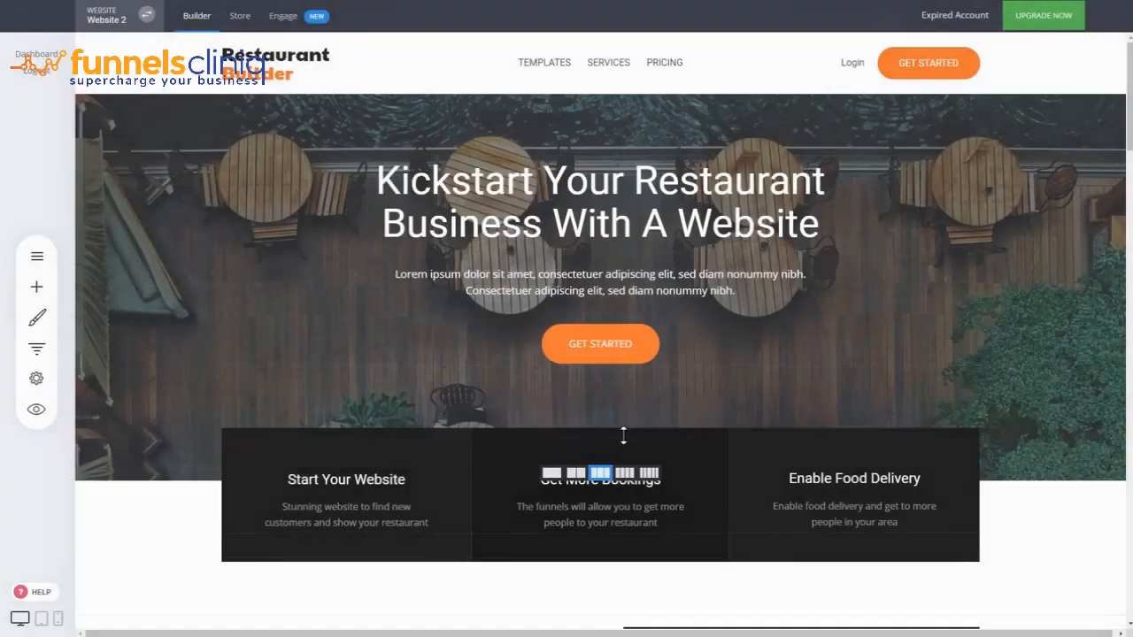
Examine the page title in the Templates page's SEO information, and close it without saving
left_click(36, 349)
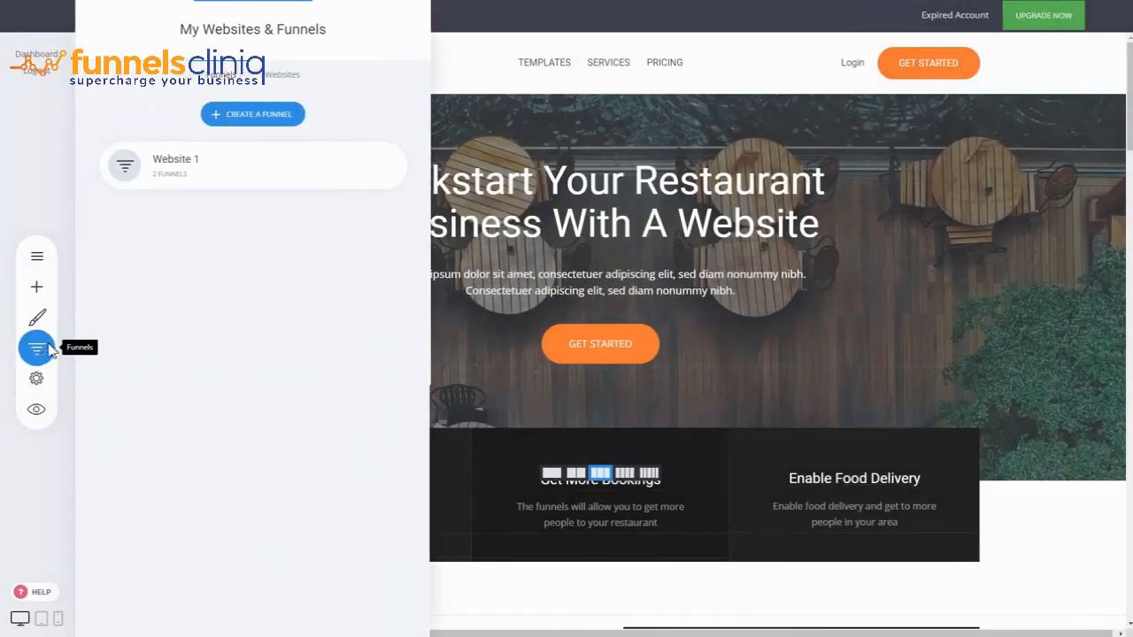
left_click(601, 296)
left_click(36, 255)
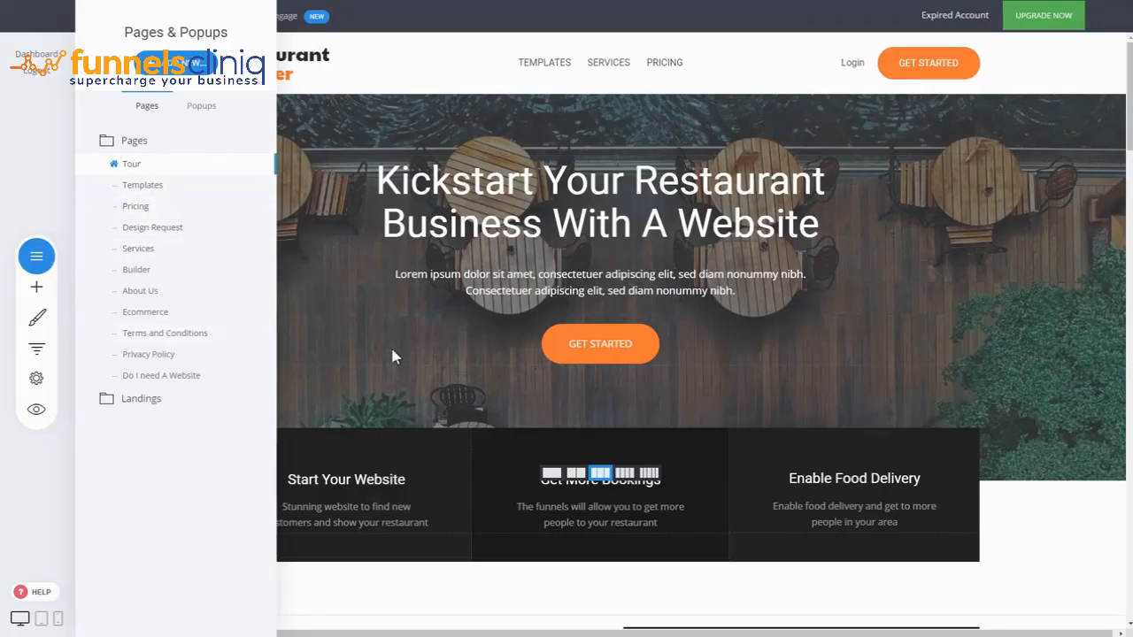
left_click(255, 187)
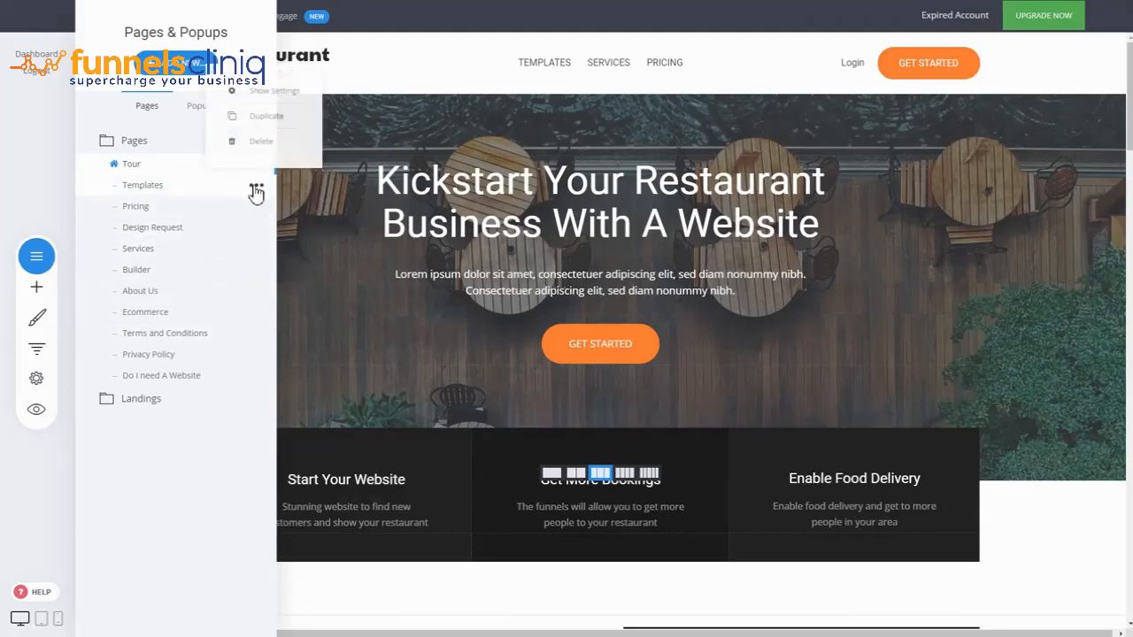
left_click(266, 91)
left_click(594, 135)
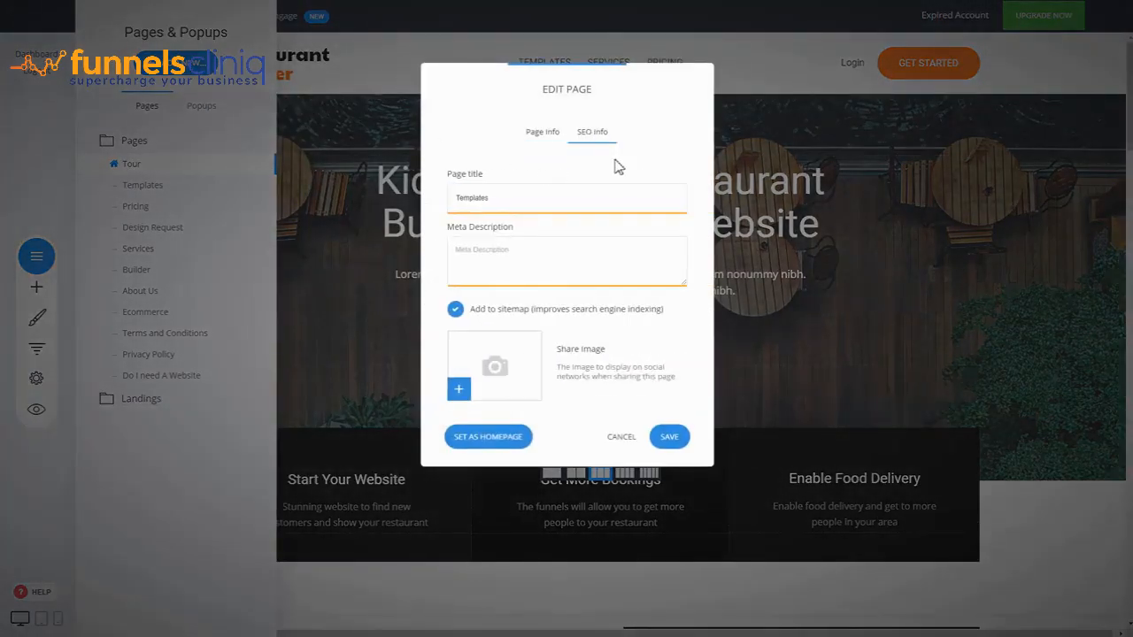
left_click_drag(600, 194, 448, 190)
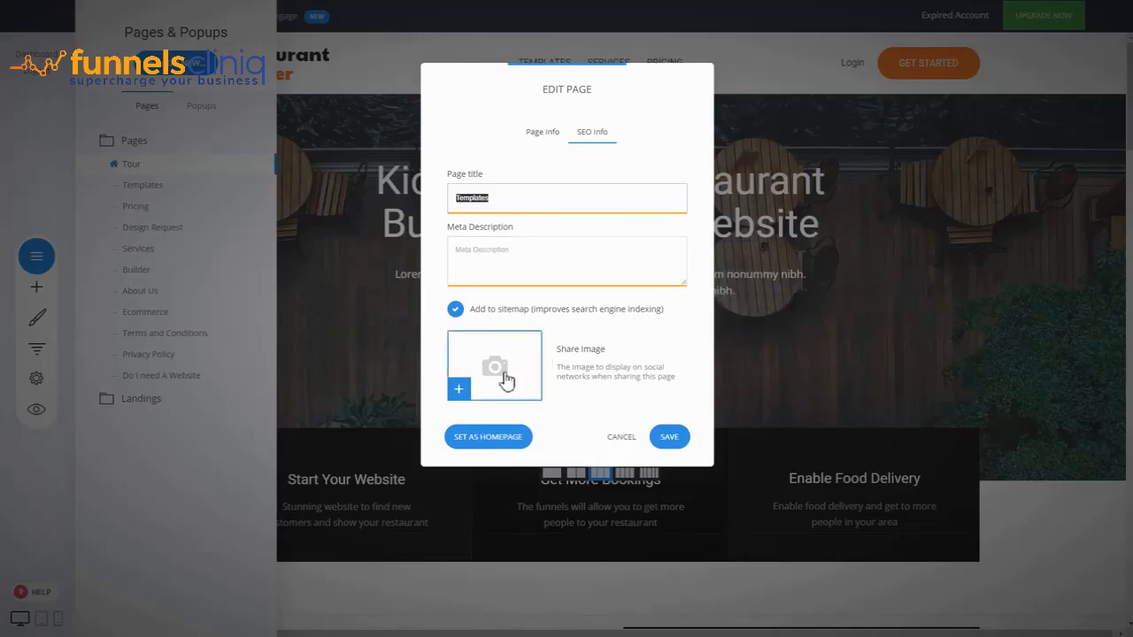
left_click(618, 437)
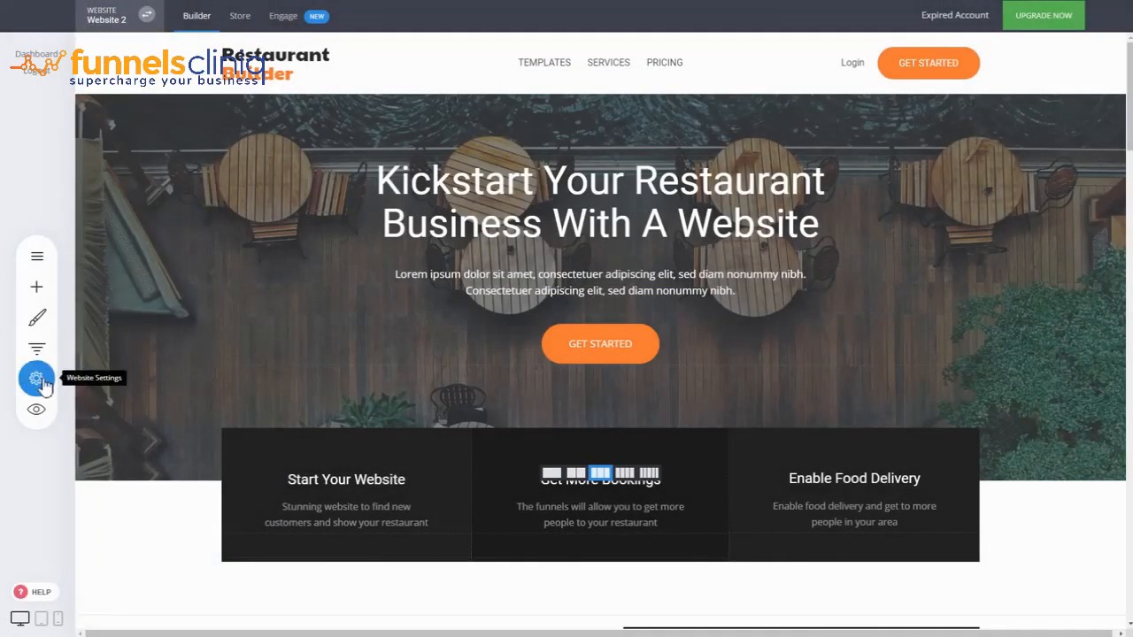
Review the website title, favicon and social sharing image options in the general website settings
left_click(39, 383)
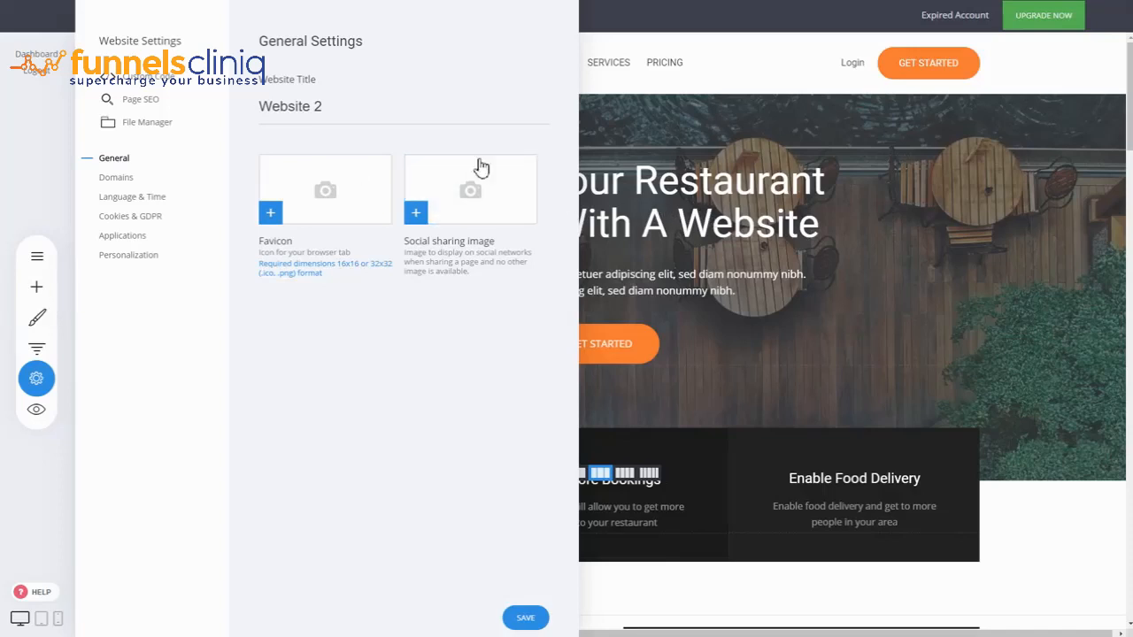
left_click(622, 163)
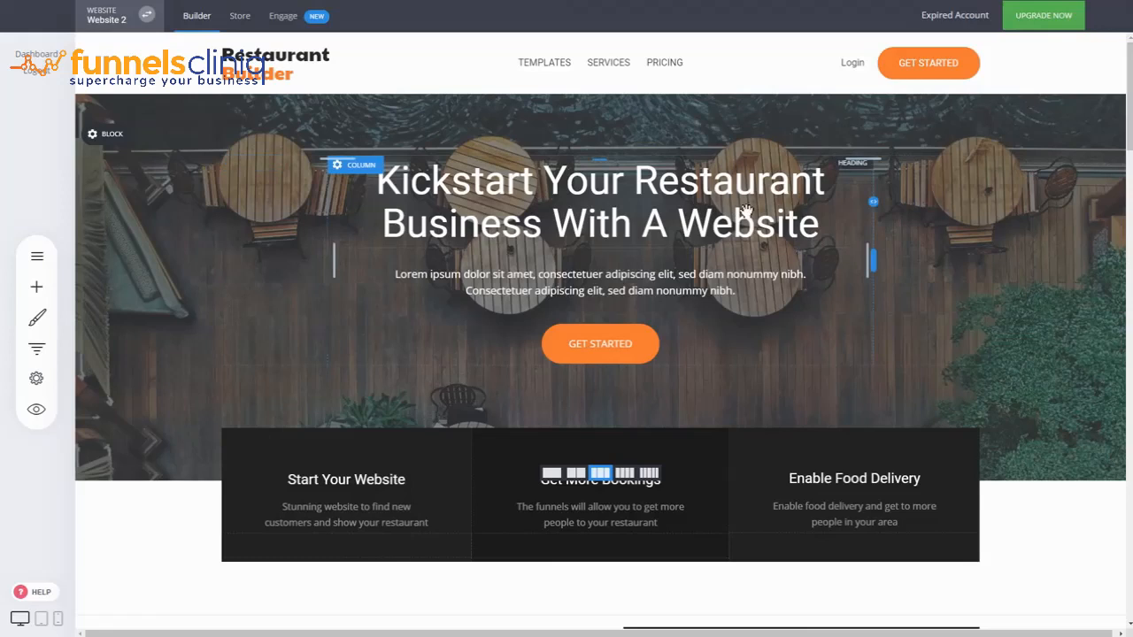
Switch the builder to Website 1
left_click(115, 18)
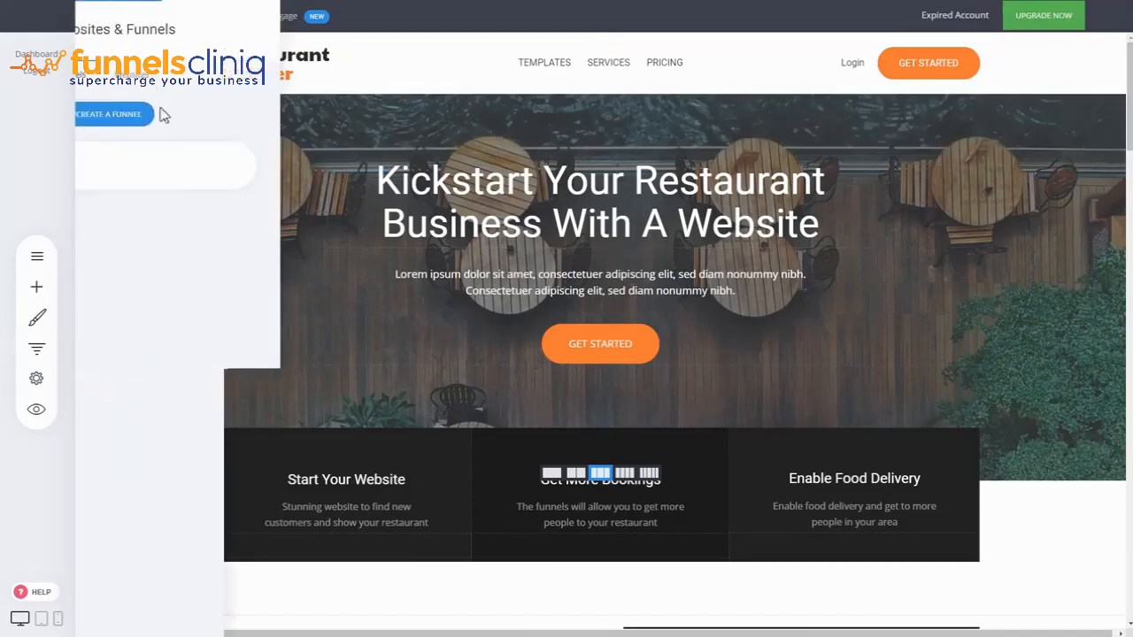
left_click(279, 75)
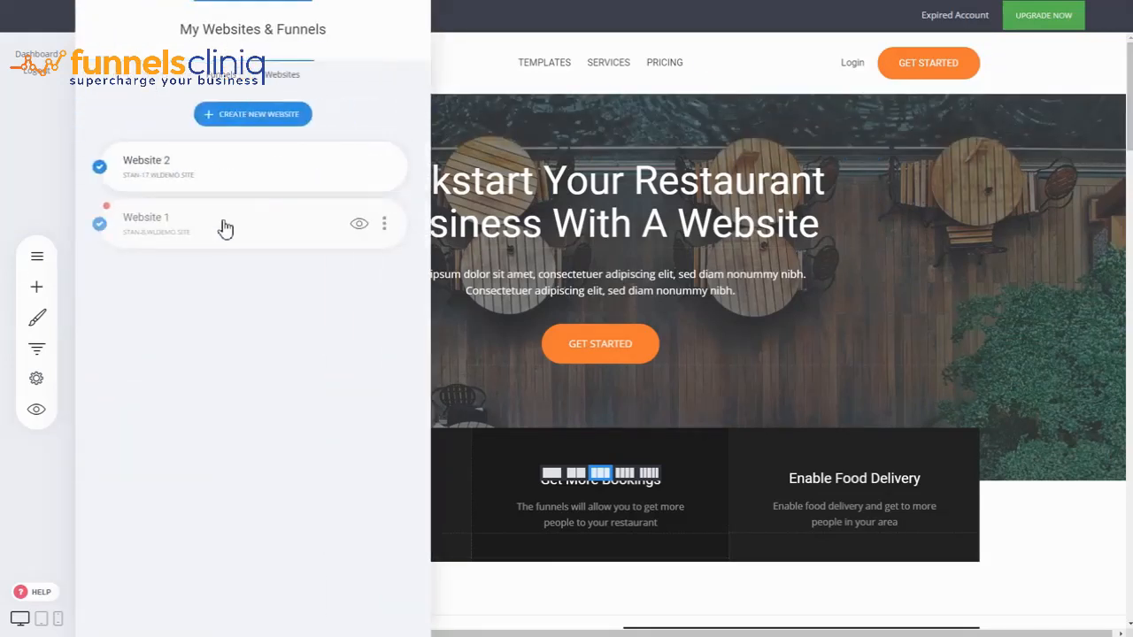
left_click(226, 232)
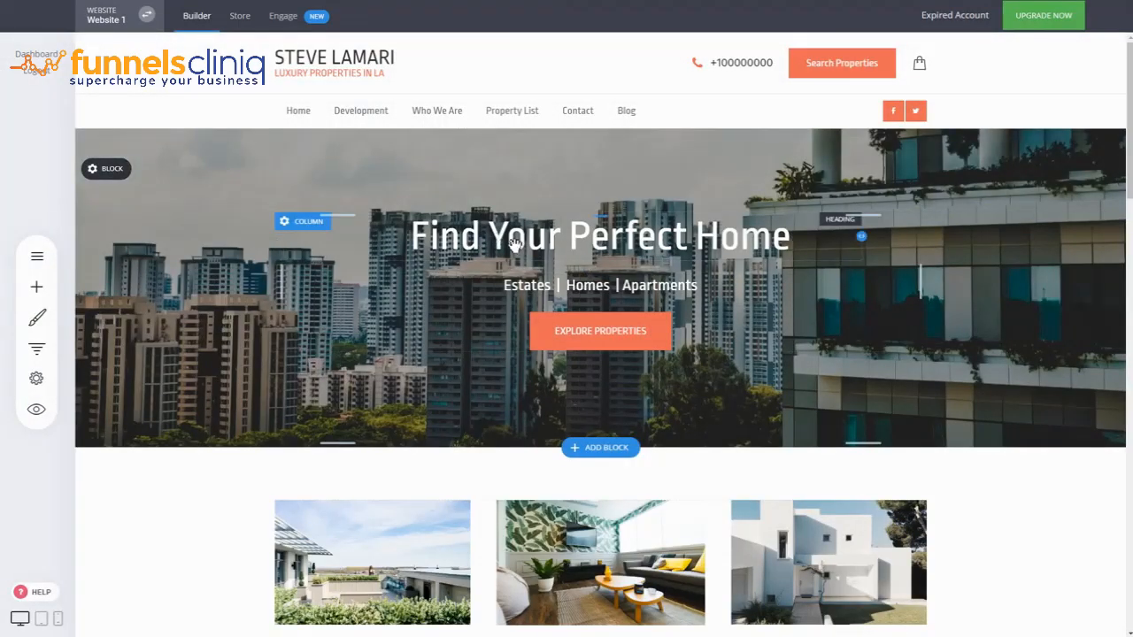
Look at the Heading widget and the header style levels available for the "Find Your Perfect Home" heading
left_click(37, 286)
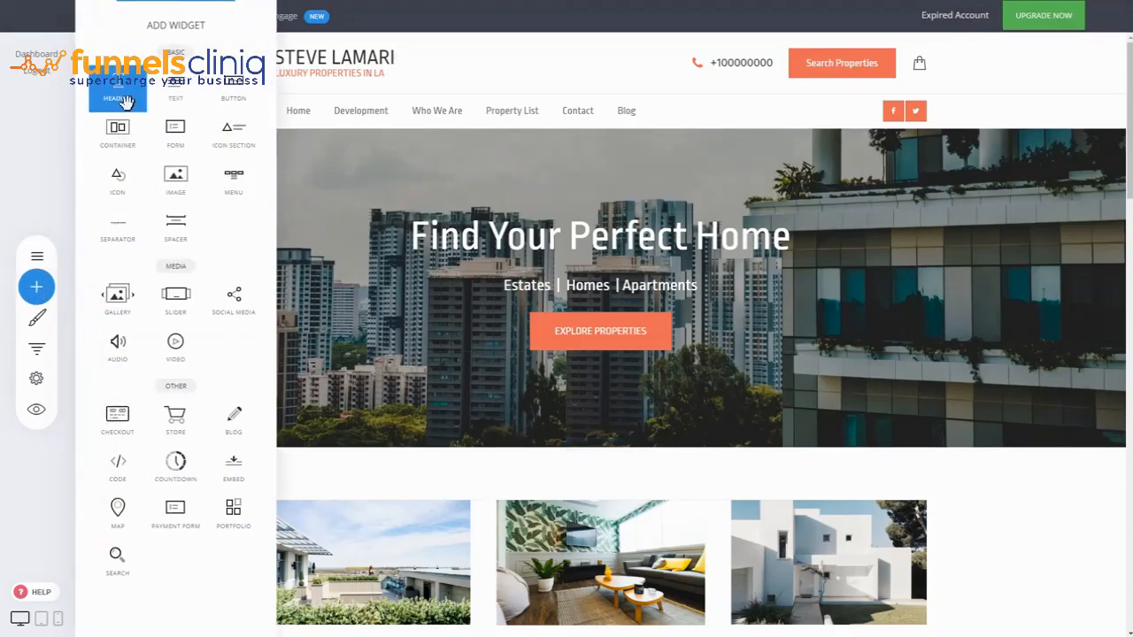
left_click(449, 256)
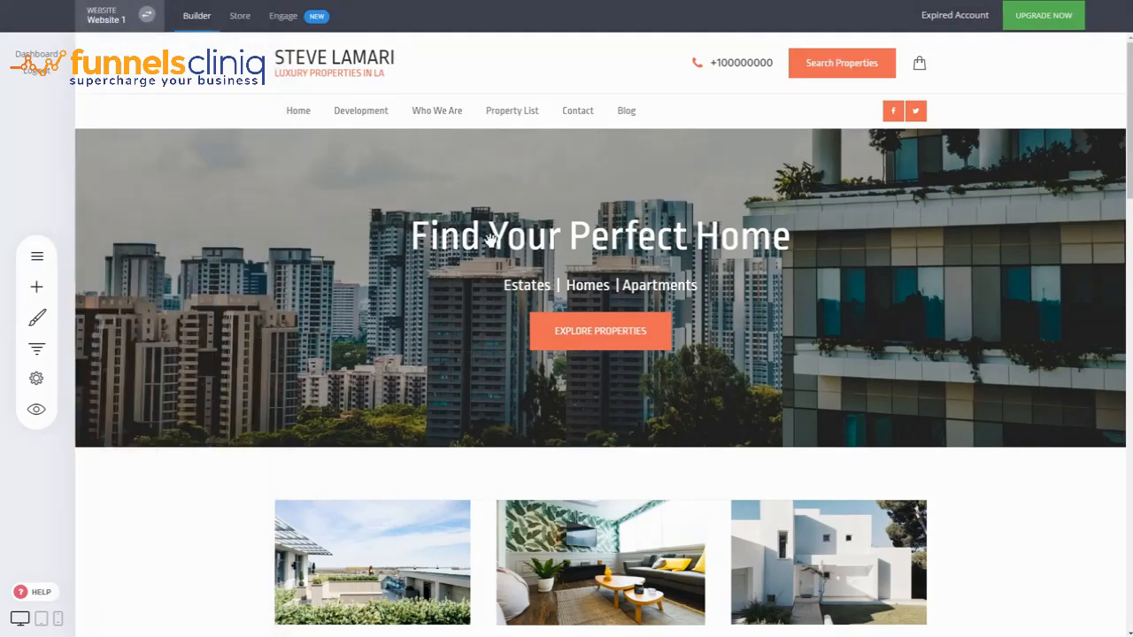
left_click(492, 238)
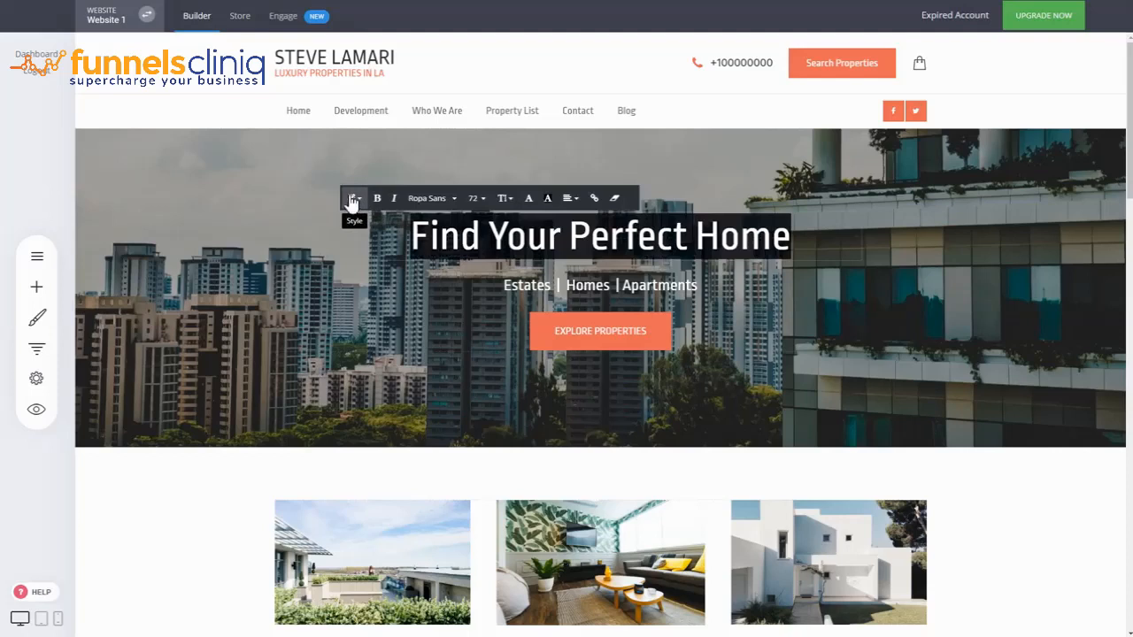
left_click(352, 200)
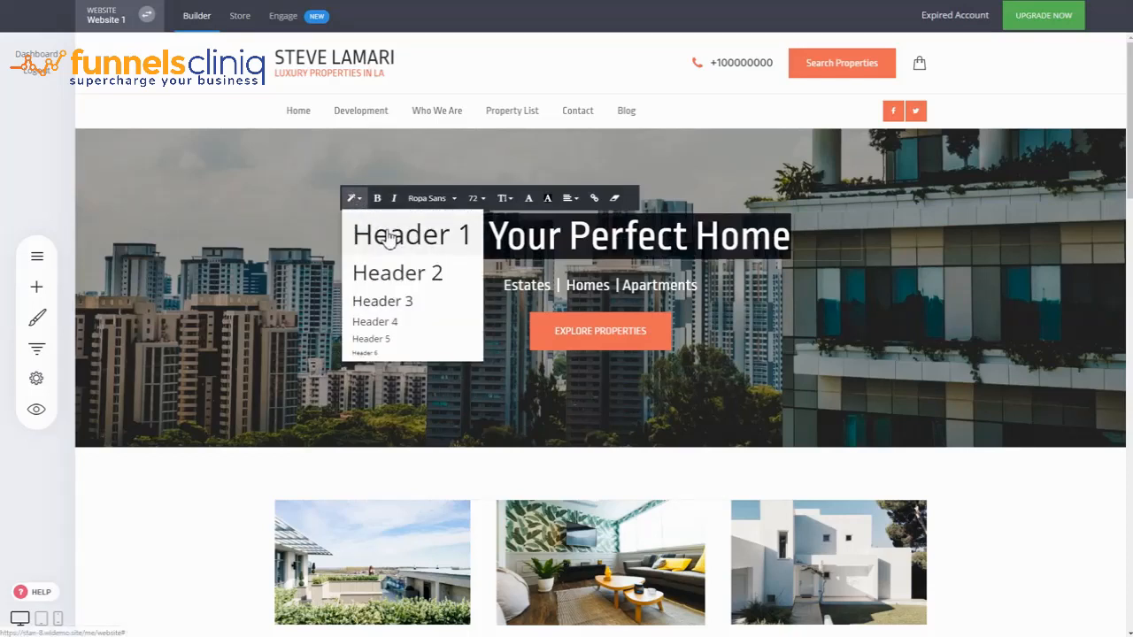
left_click(938, 261)
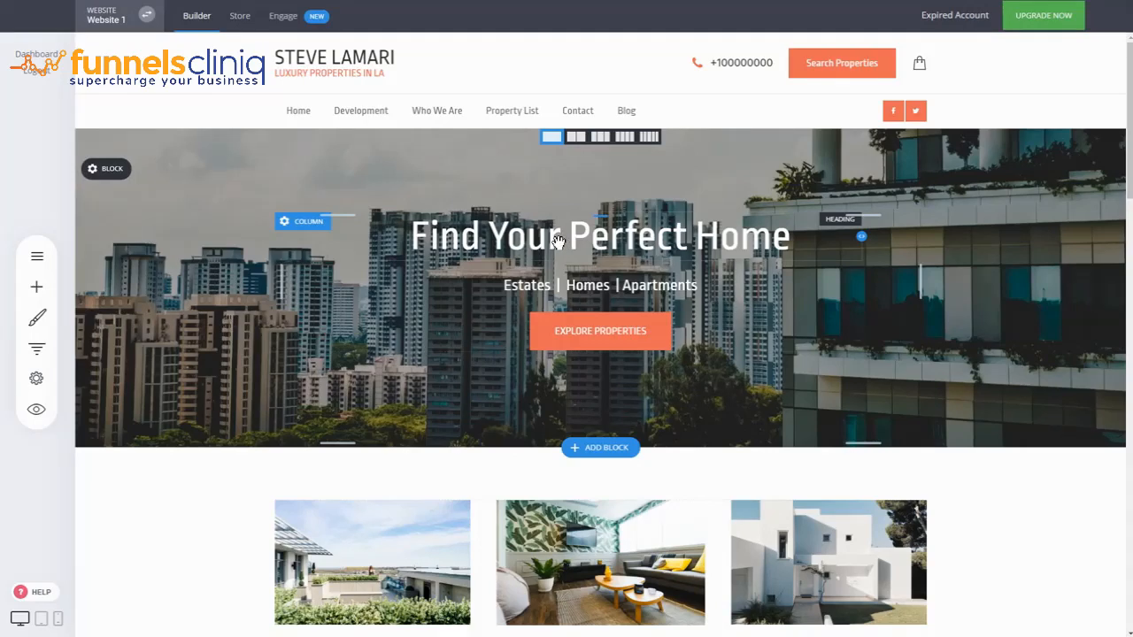
Open the "Find Your Perfect Home" heading for text editing, and leave it without making changes
left_click(595, 242)
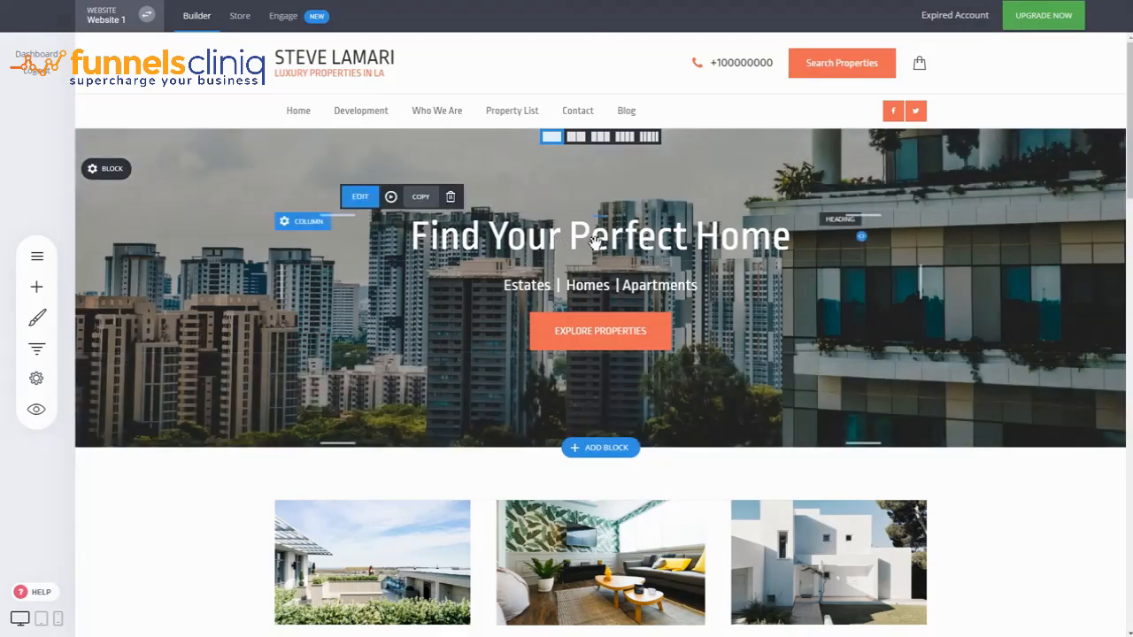
left_click(594, 241)
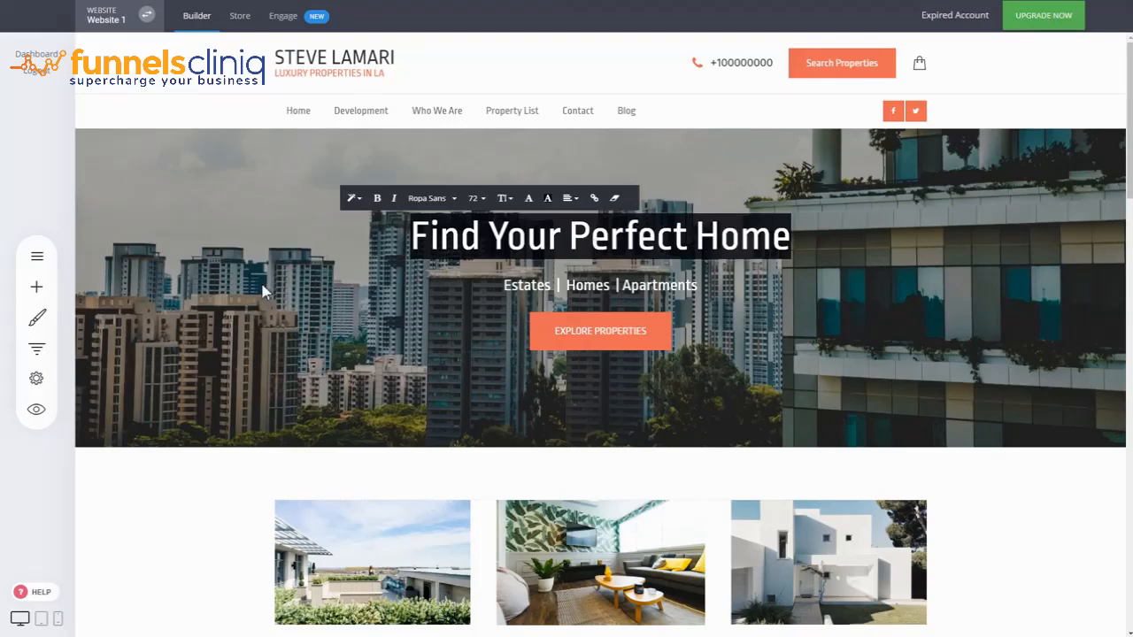
left_click(941, 248)
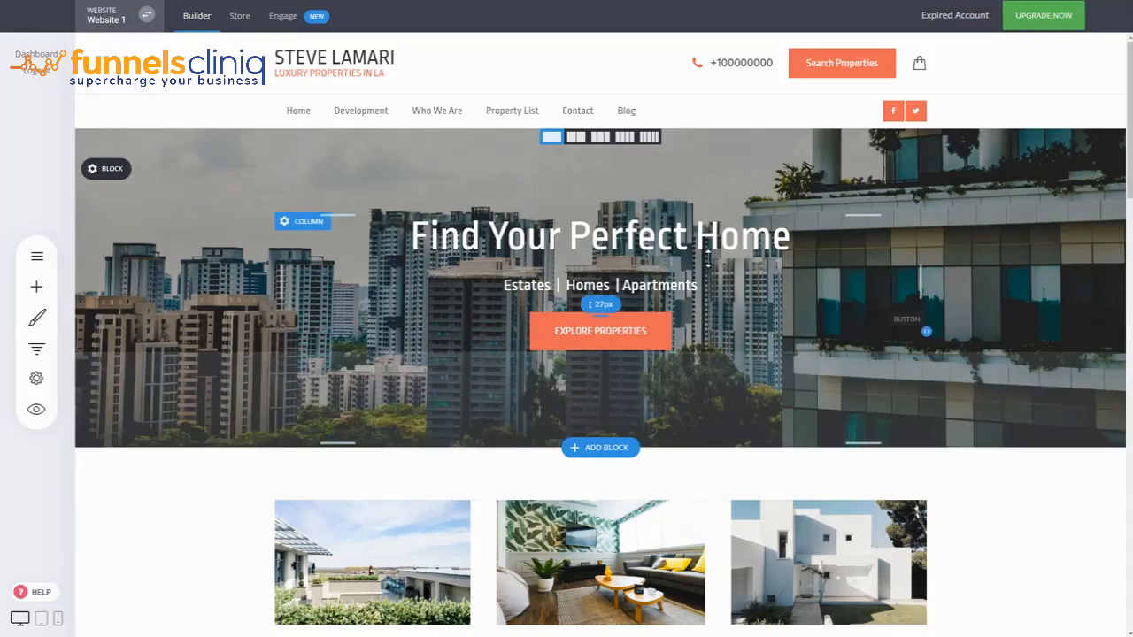
View the header style levels available for the "Featured Videos" heading, and close the list without applying one
scroll(780, 365, "down", 2)
scroll(296, 448, "down", 3)
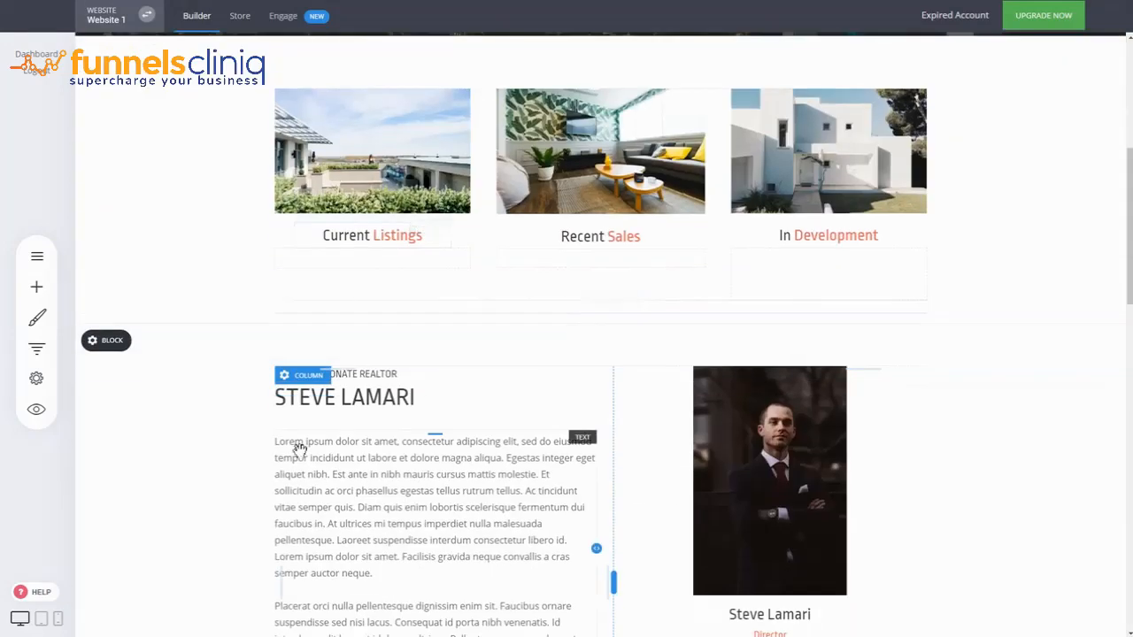
scroll(780, 357, "down", 3)
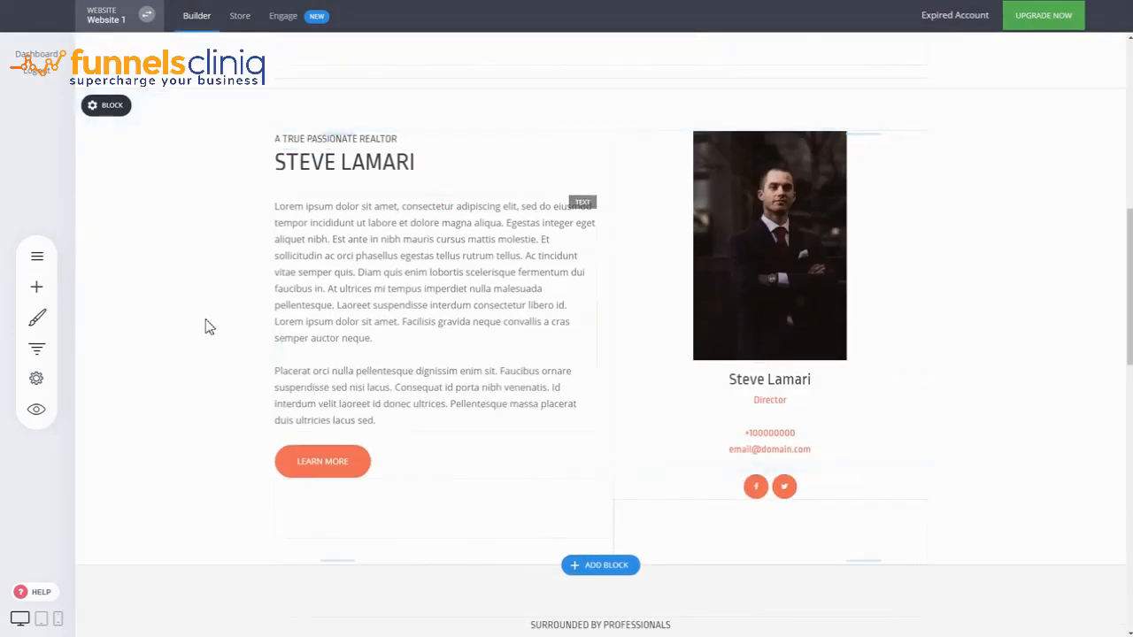
scroll(930, 397, "up", 8)
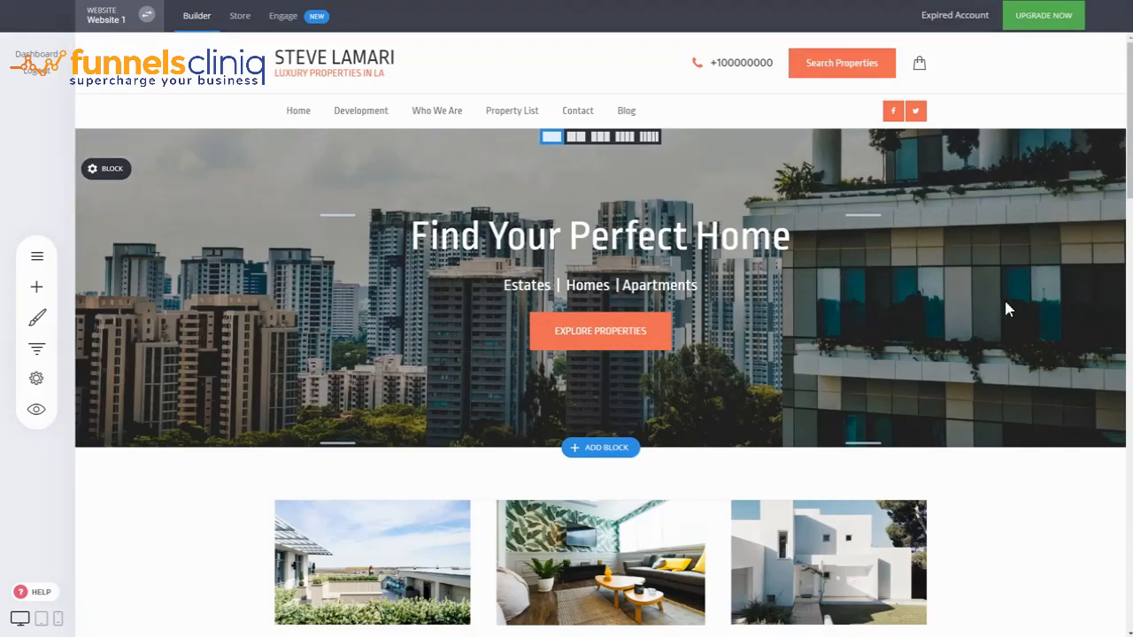
scroll(1007, 304, "down", 3)
scroll(1006, 303, "down", 3)
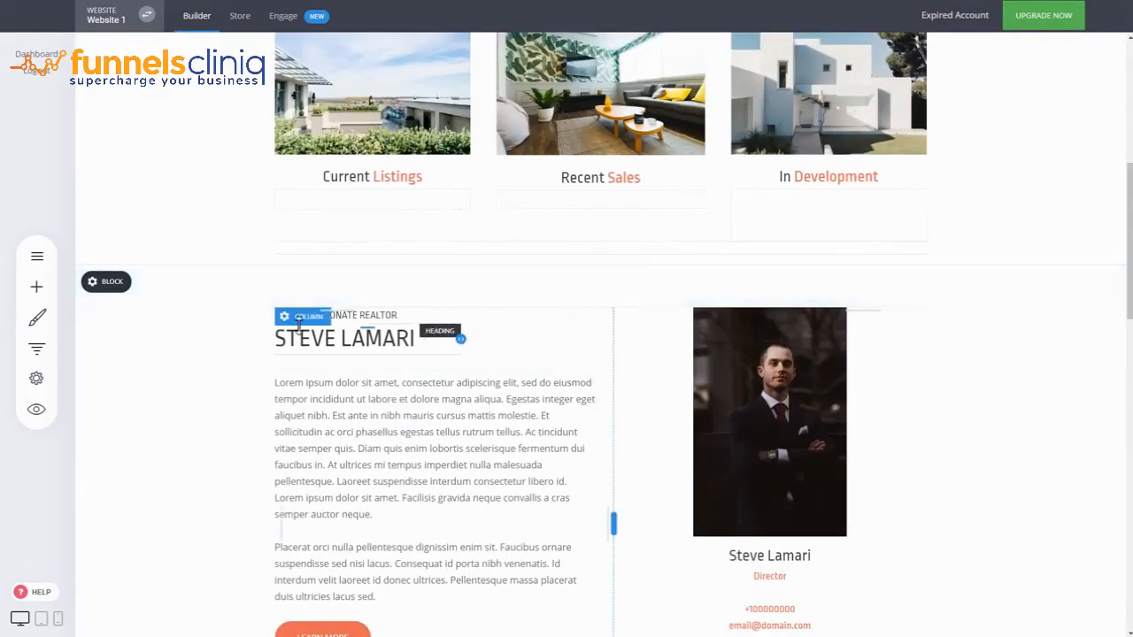
scroll(299, 324, "down", 4)
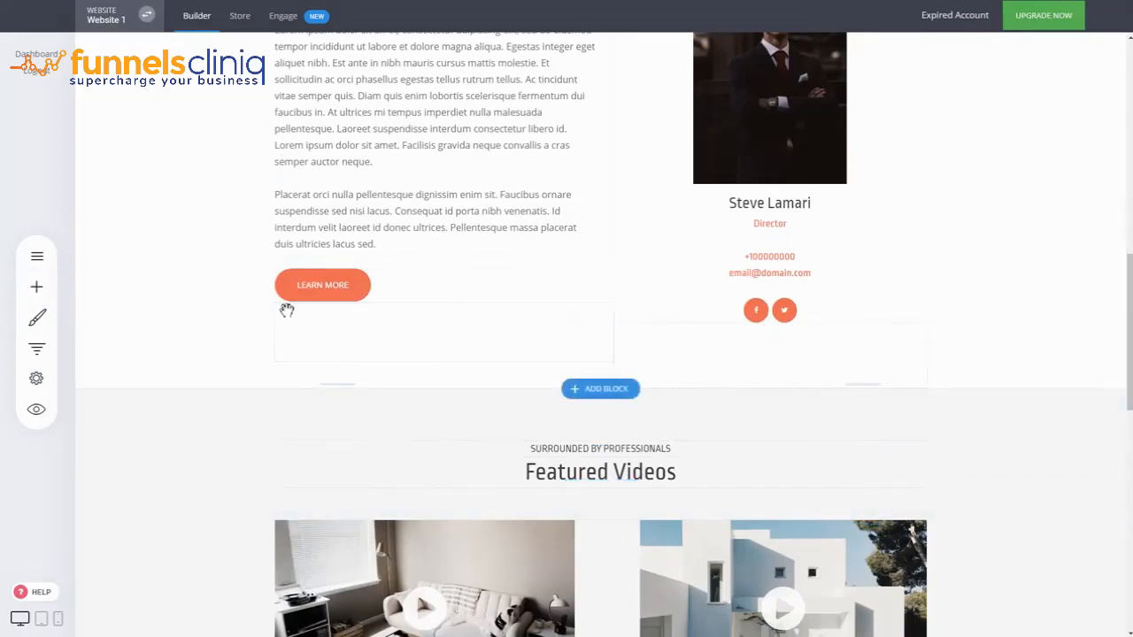
double_click(505, 478)
left_click(383, 450)
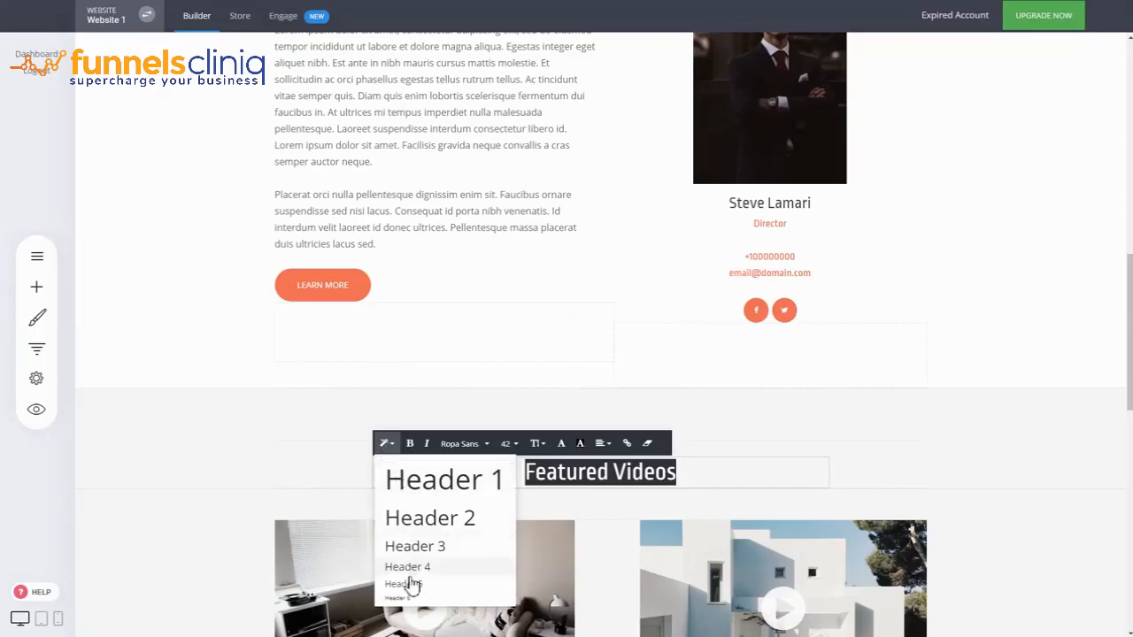
left_click(1060, 438)
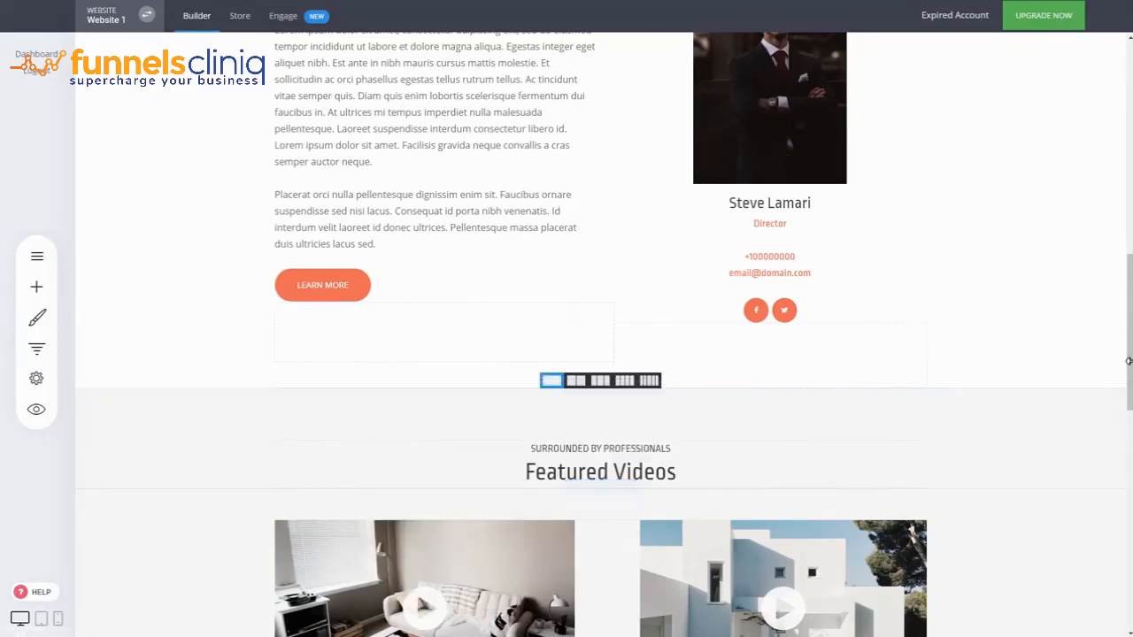
Examine the headings and content sections of the home page from the hero banner down to the footer
scroll(1130, 368, "up", 6)
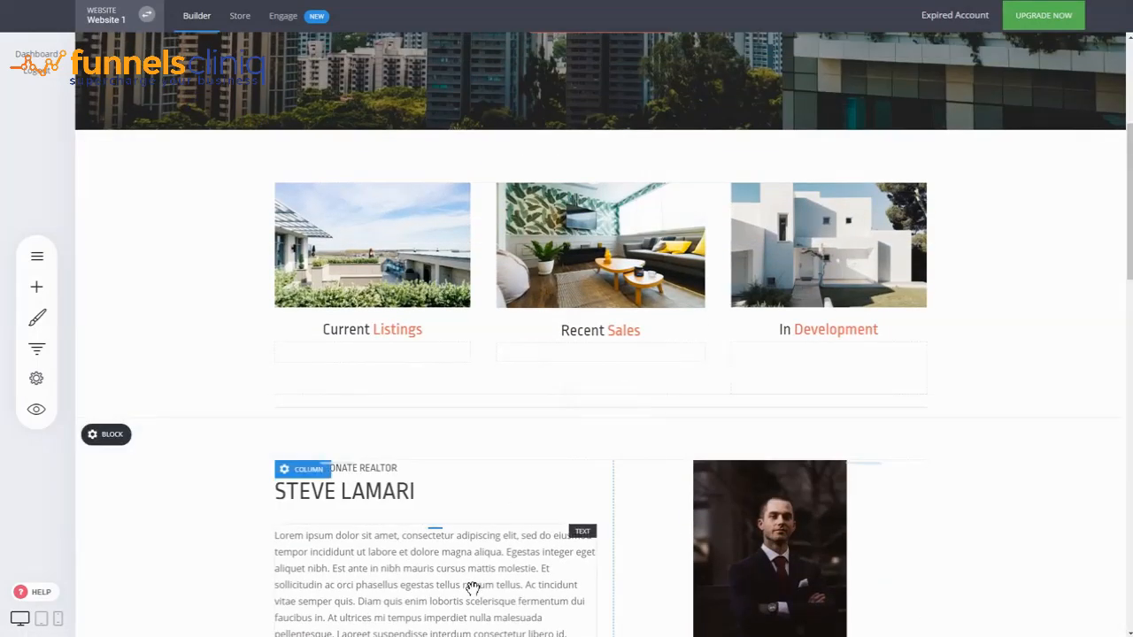
scroll(474, 586, "up", 4)
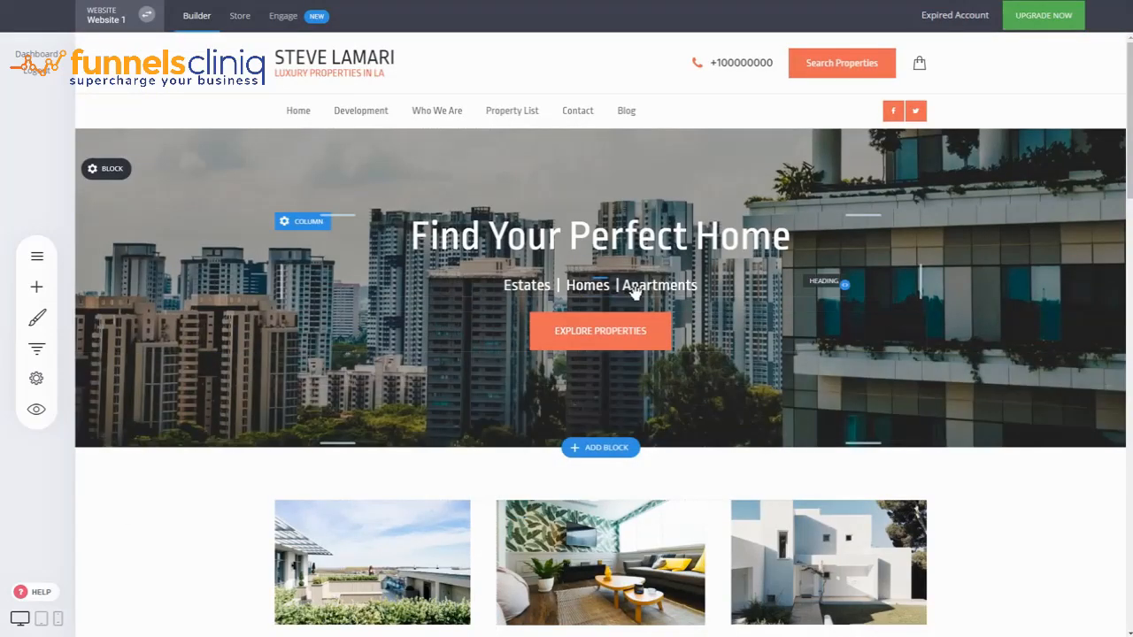
scroll(1058, 335, "down", 3)
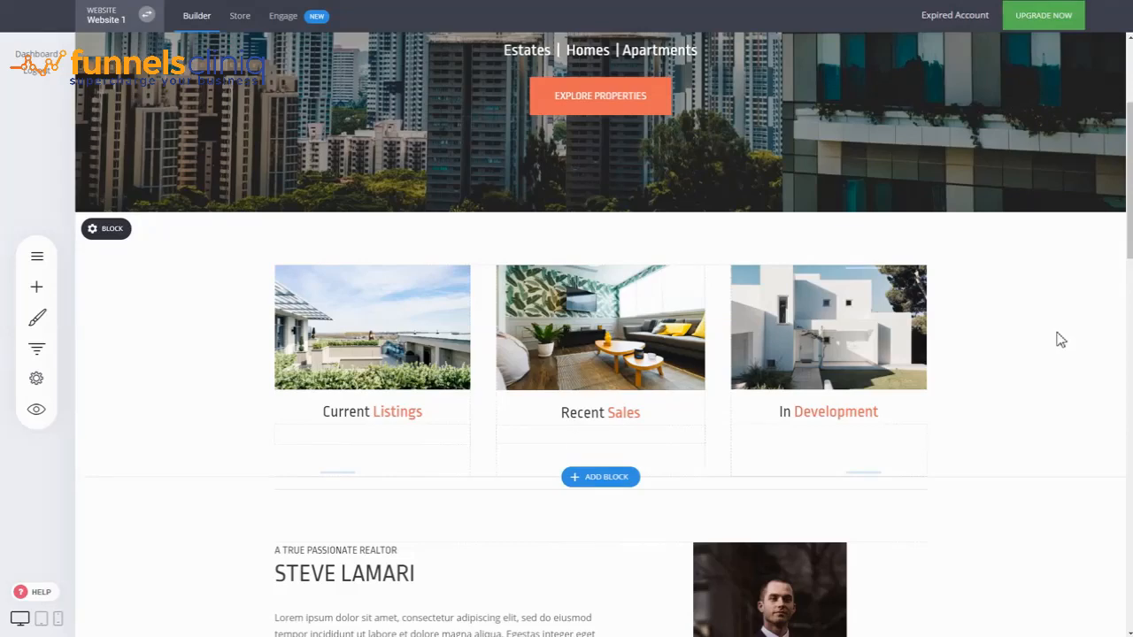
scroll(1060, 340, "down", 5)
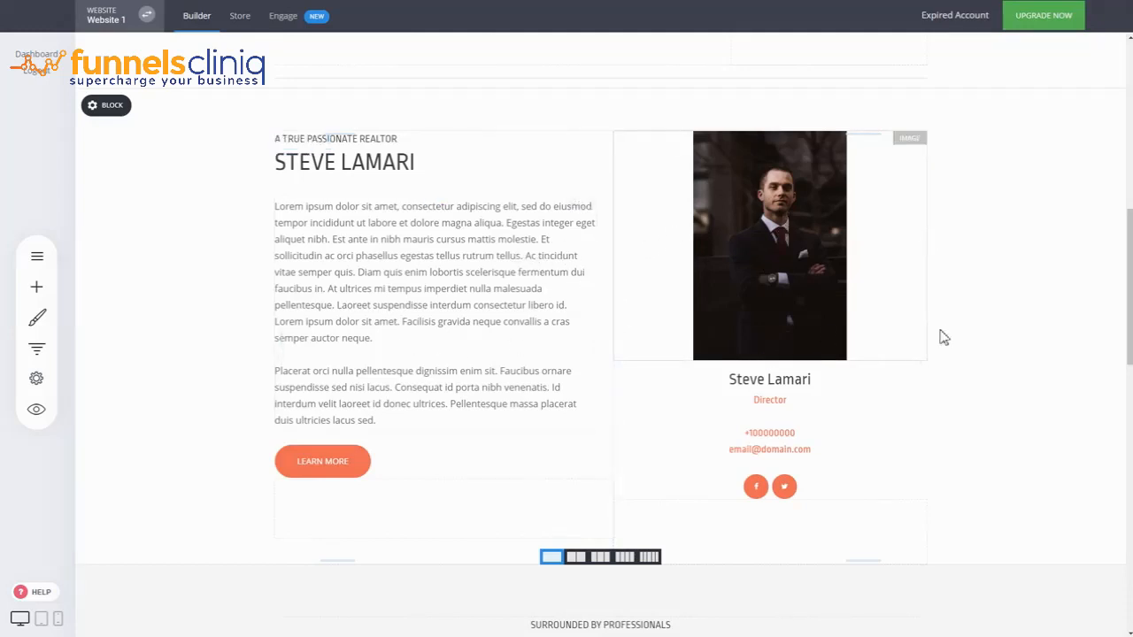
scroll(944, 337, "down", 3)
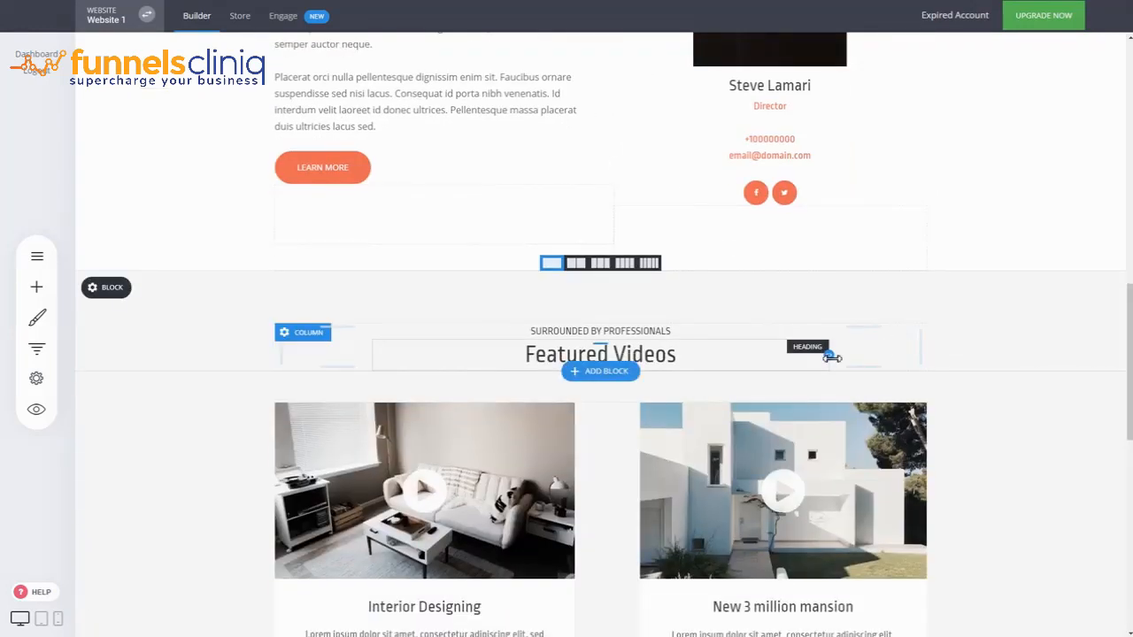
scroll(993, 318, "down", 3)
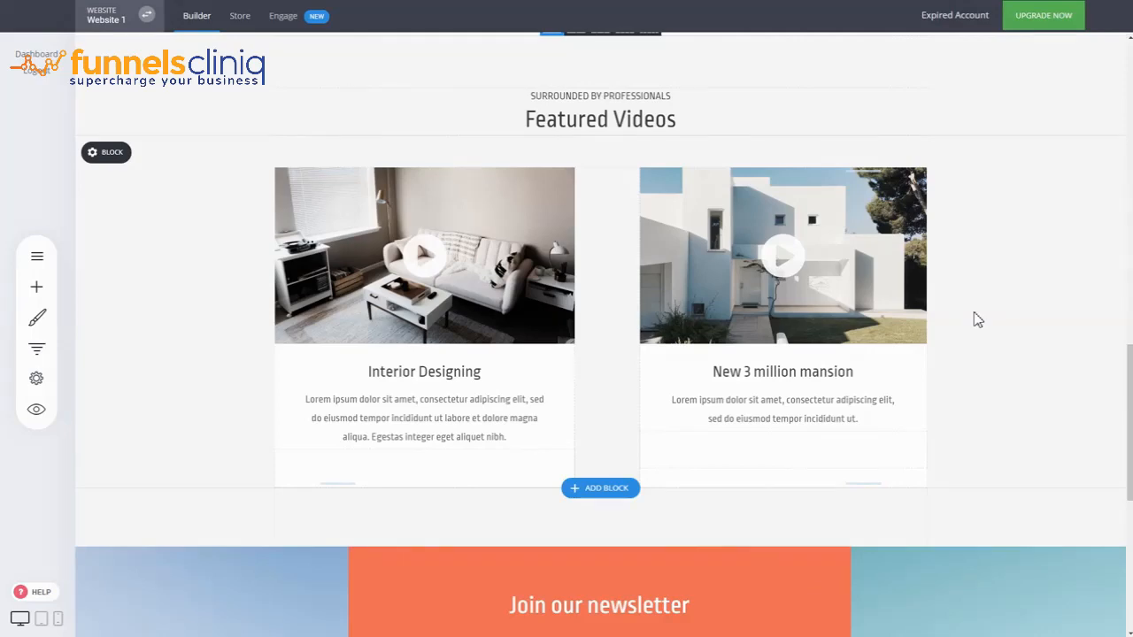
scroll(977, 319, "down", 4)
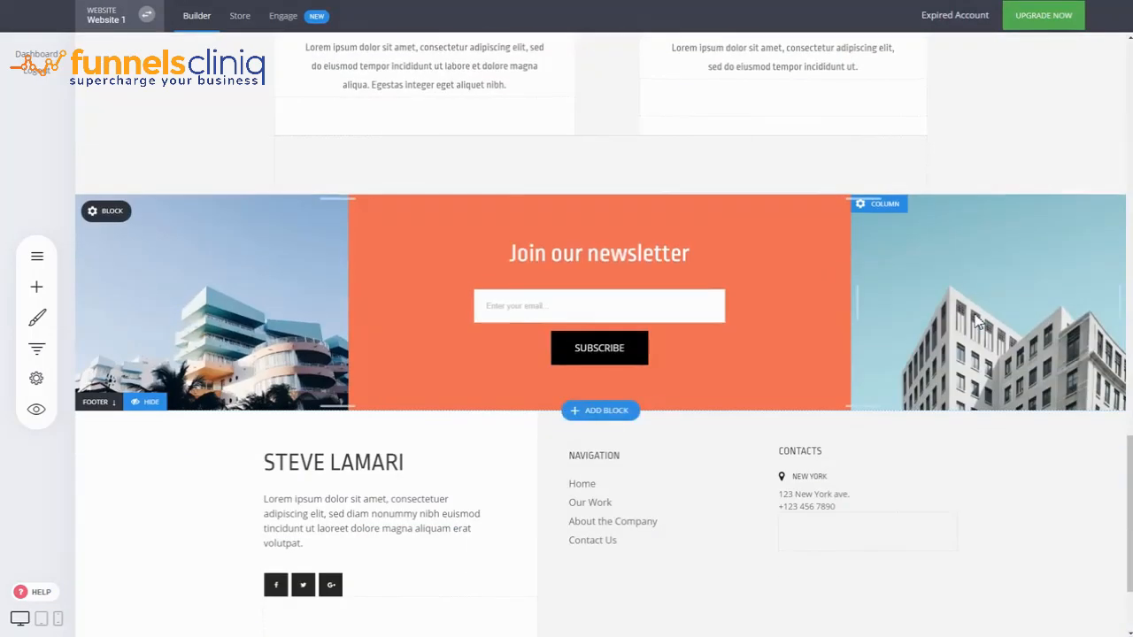
scroll(977, 319, "up", 8)
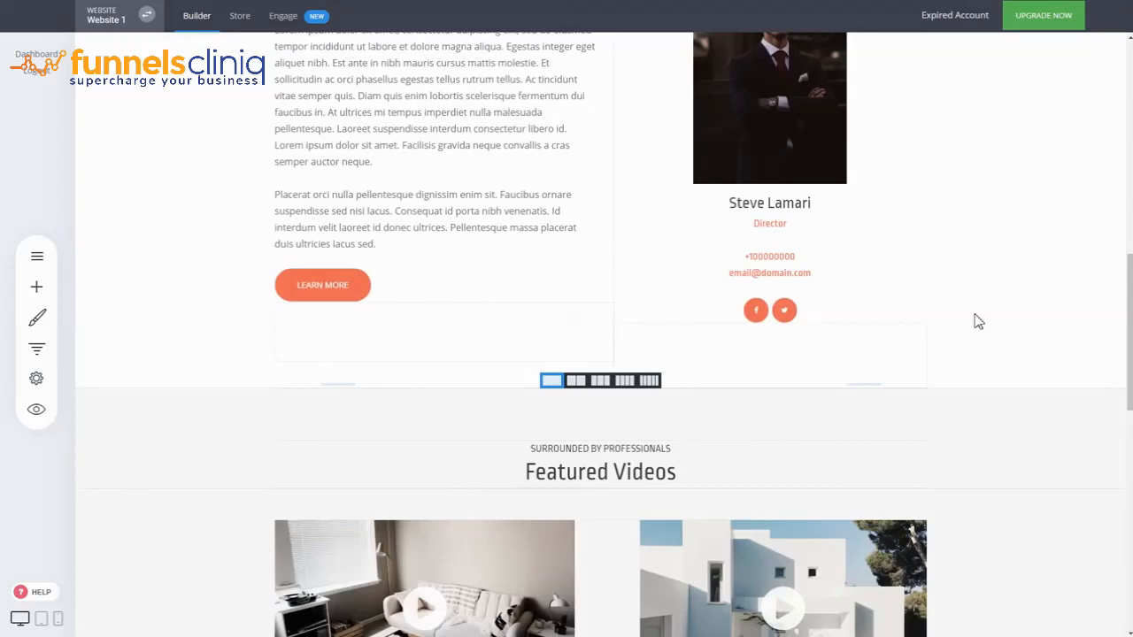
scroll(978, 322, "up", 6)
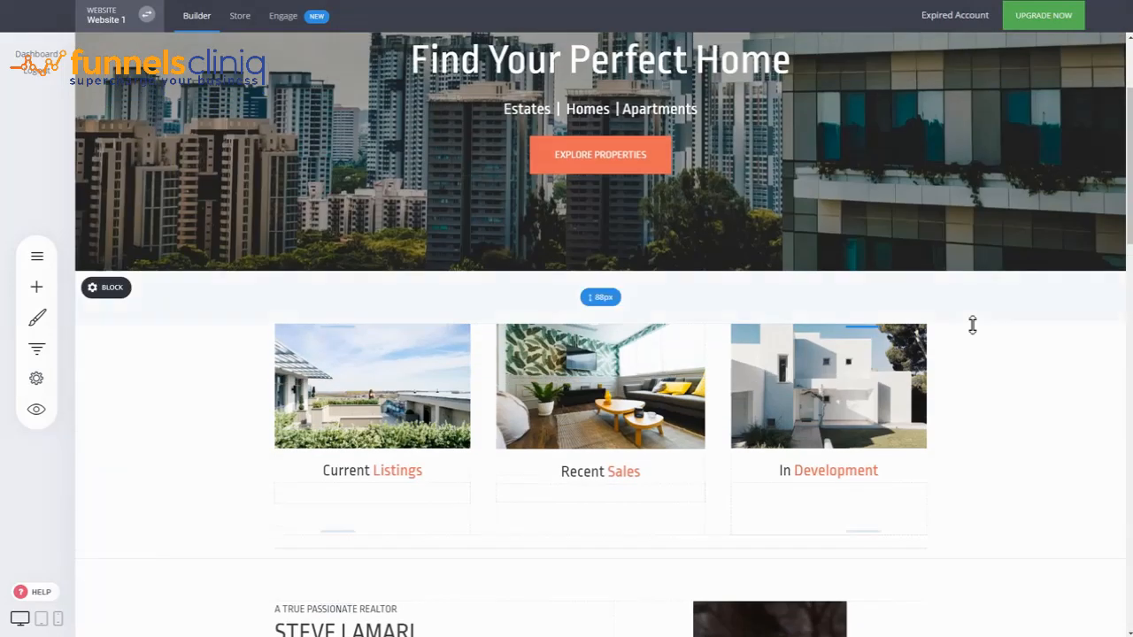
scroll(970, 322, "up", 3)
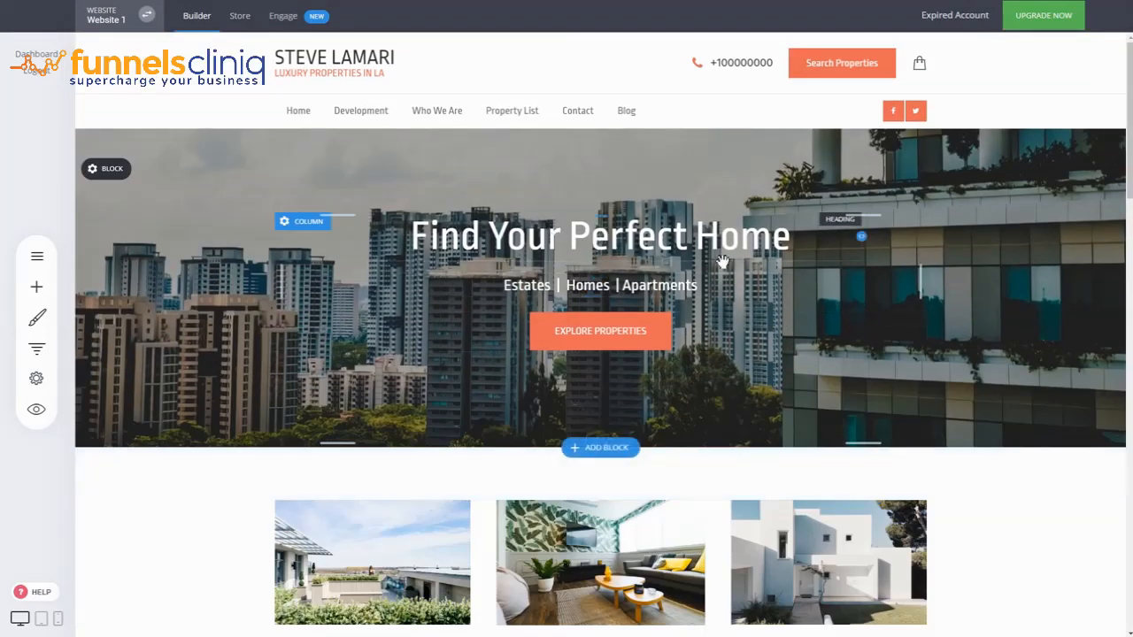
Examine the alt text field in the image settings of the Current Listings and In Development images, closing both without changes
scroll(906, 321, "down", 3)
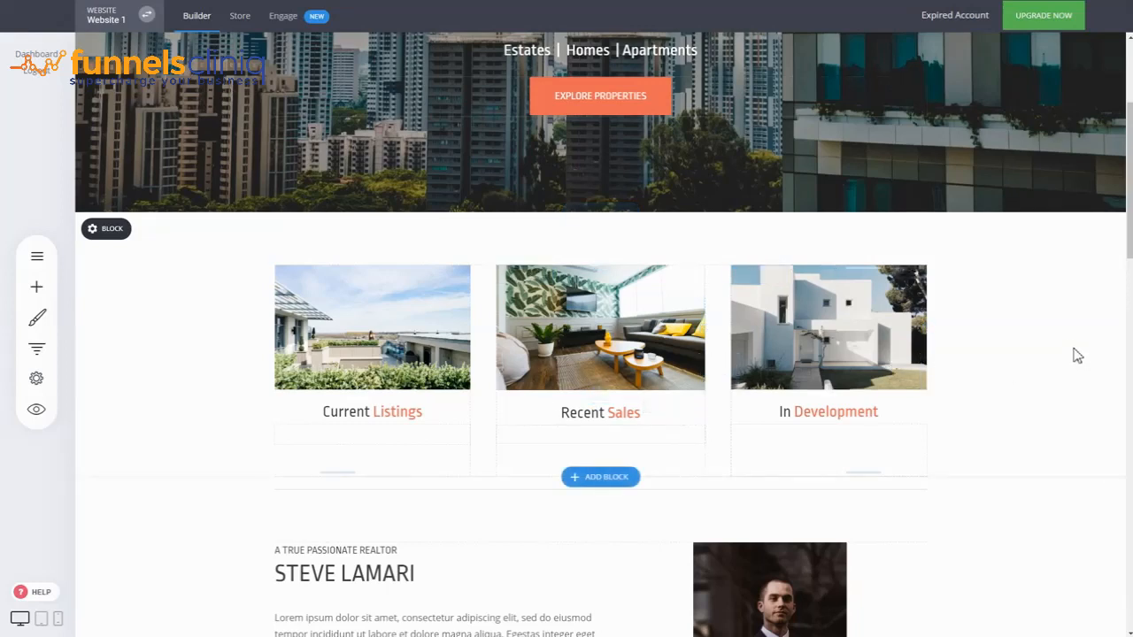
scroll(1062, 342, "up", 1)
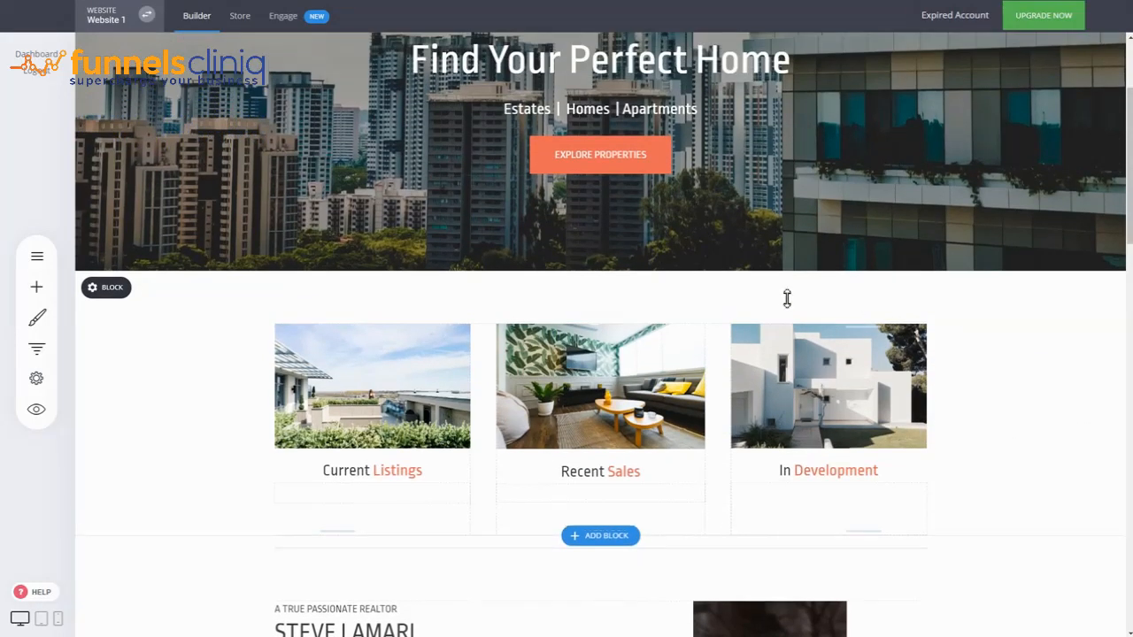
left_click(378, 400)
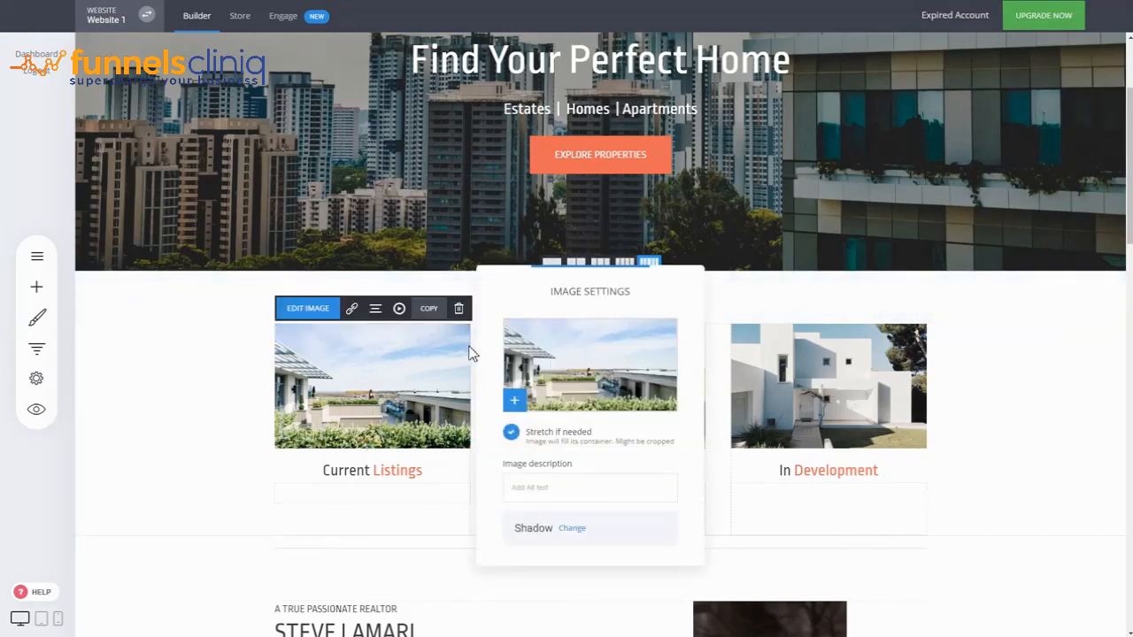
left_click_drag(590, 290, 588, 247)
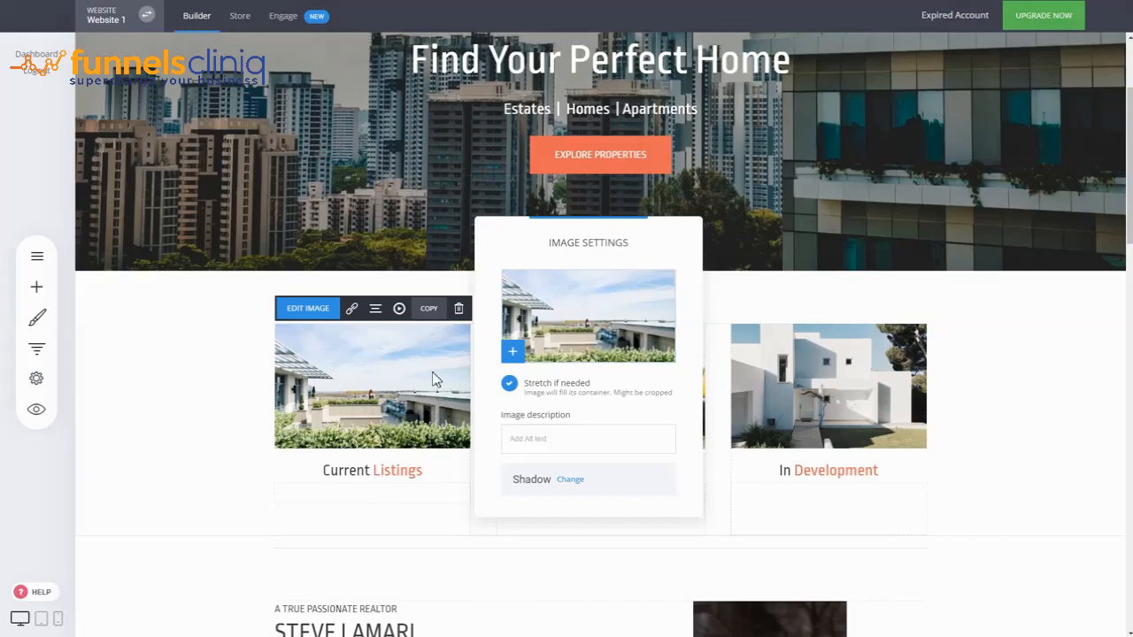
left_click(403, 409)
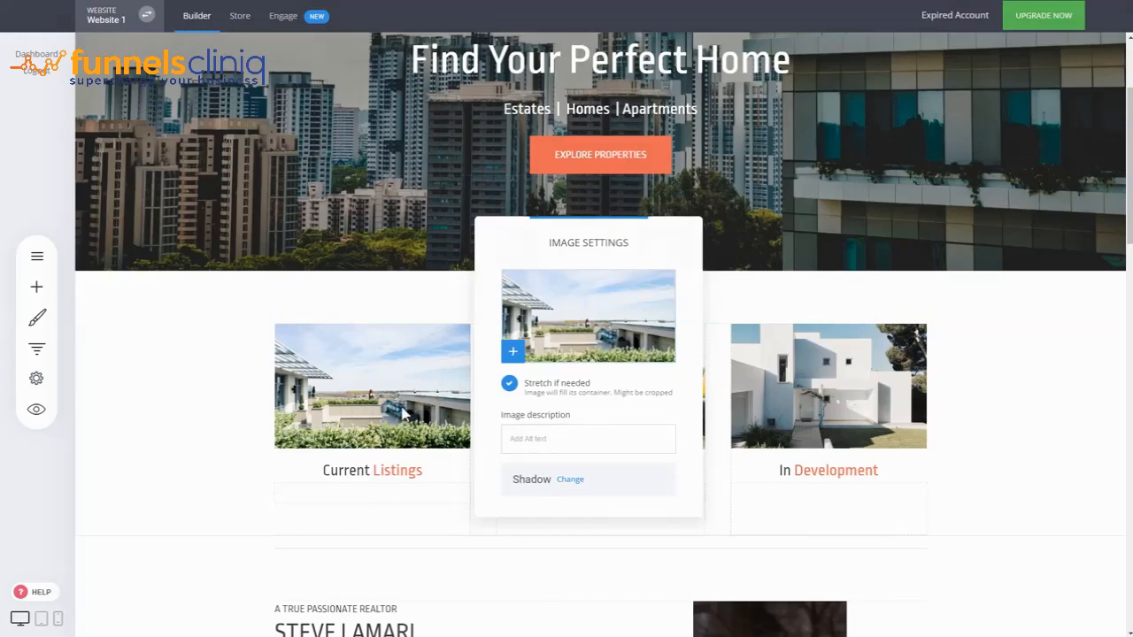
left_click(393, 407)
left_click(579, 480)
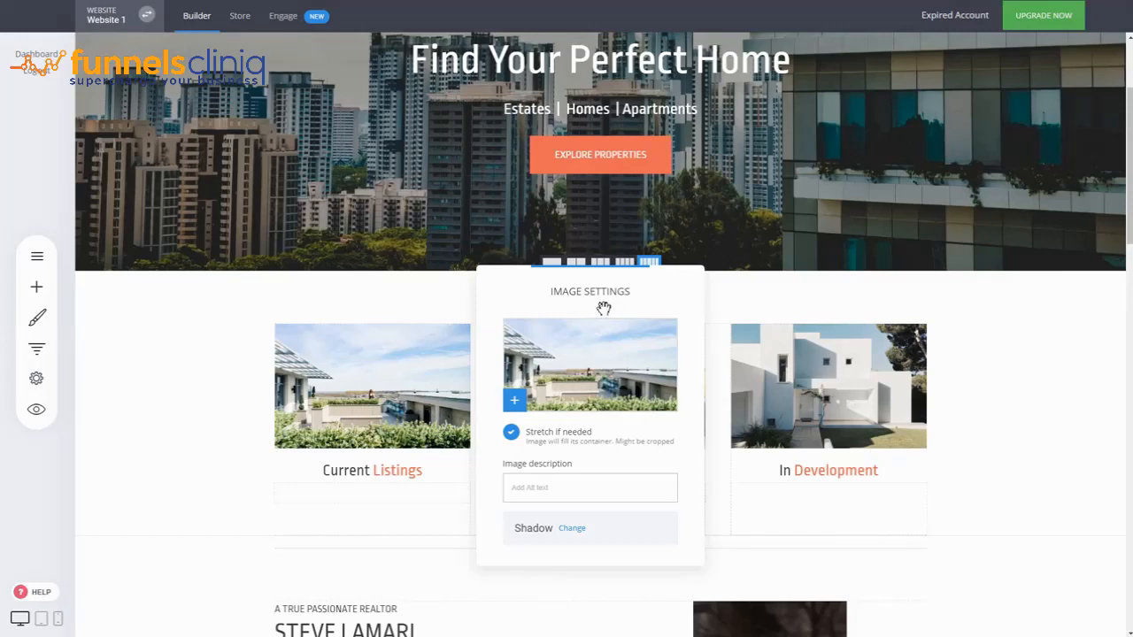
left_click_drag(600, 309, 580, 303)
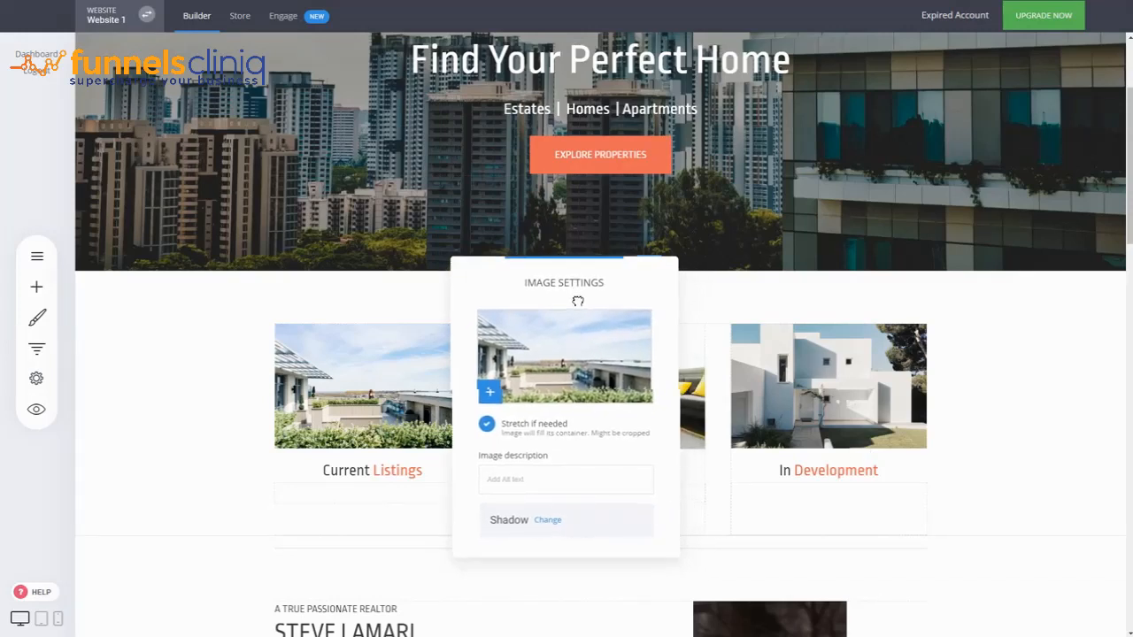
left_click(1014, 386)
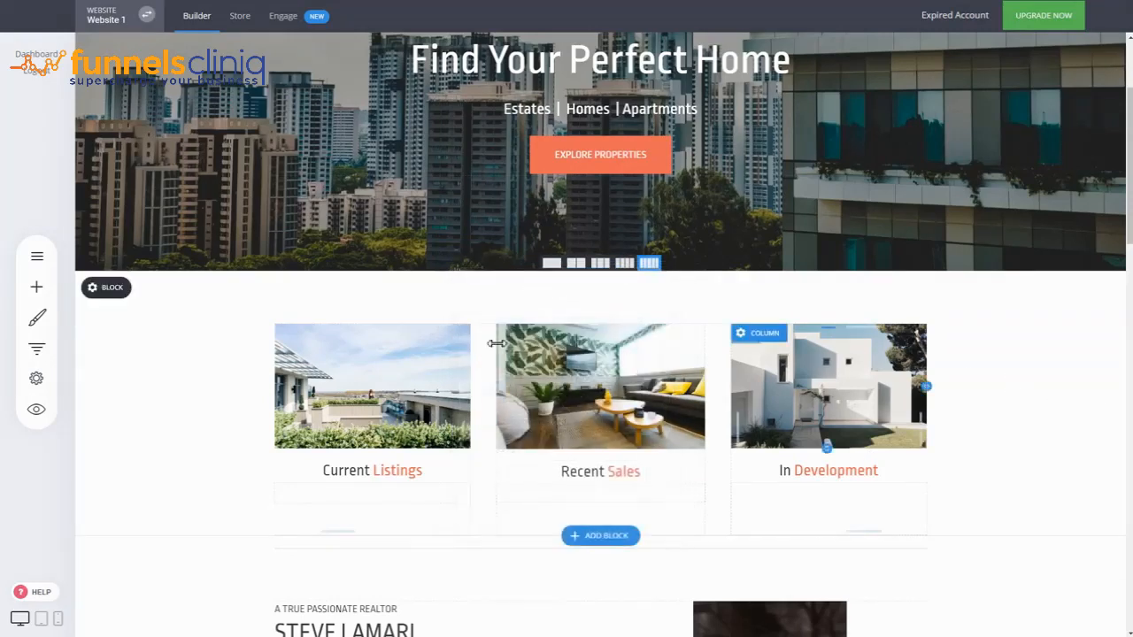
left_click(830, 405)
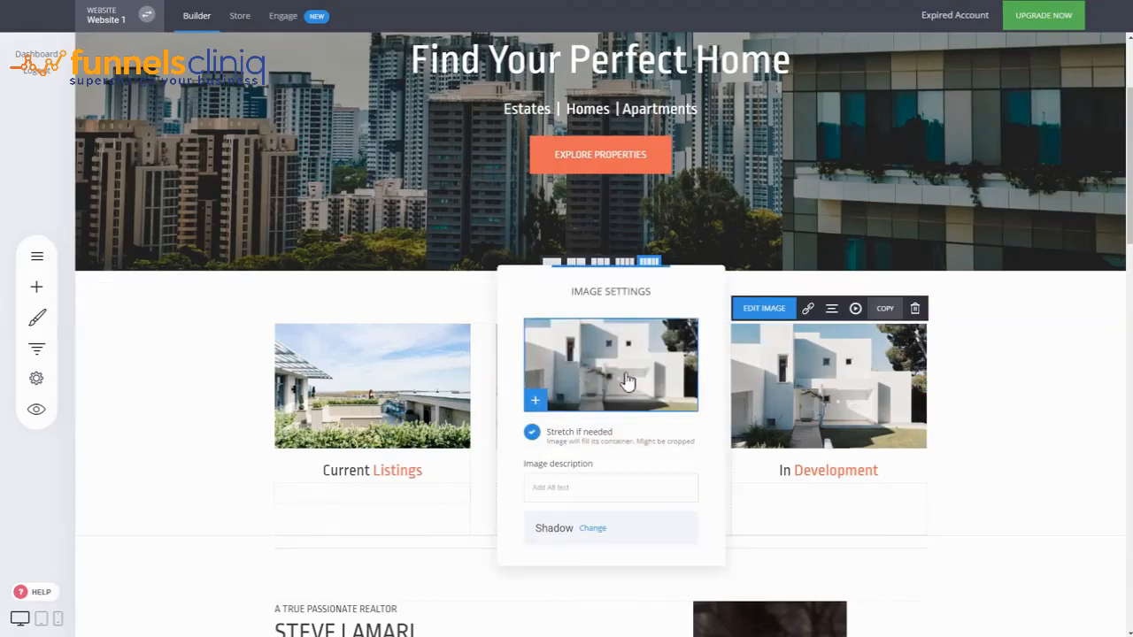
left_click(1046, 398)
scroll(1046, 398, "down", 3)
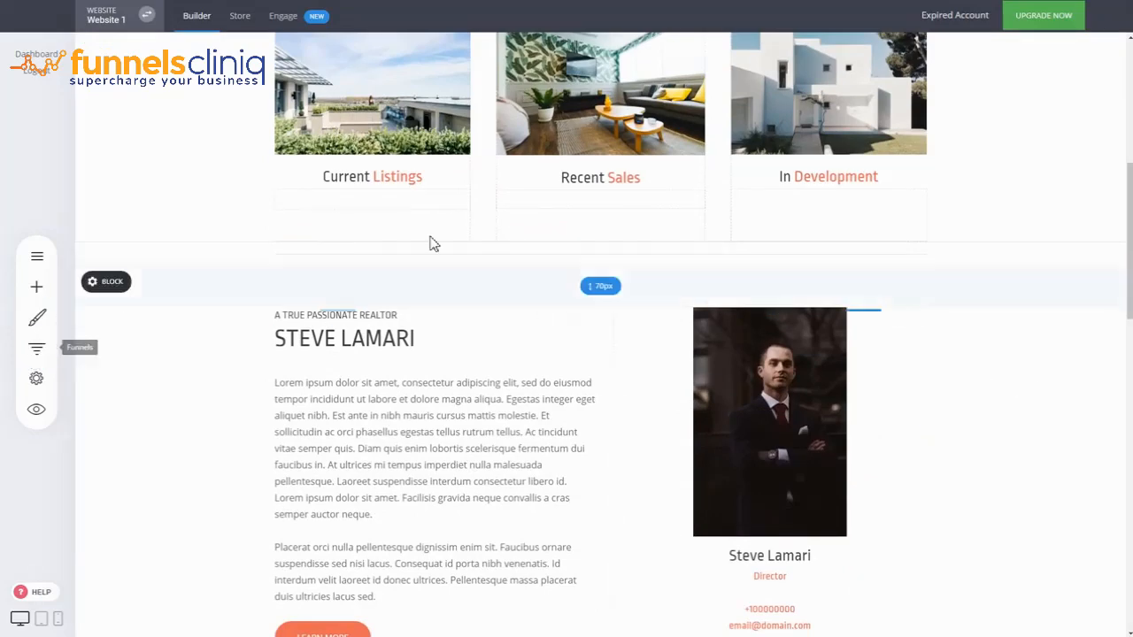
scroll(969, 299, "up", 3)
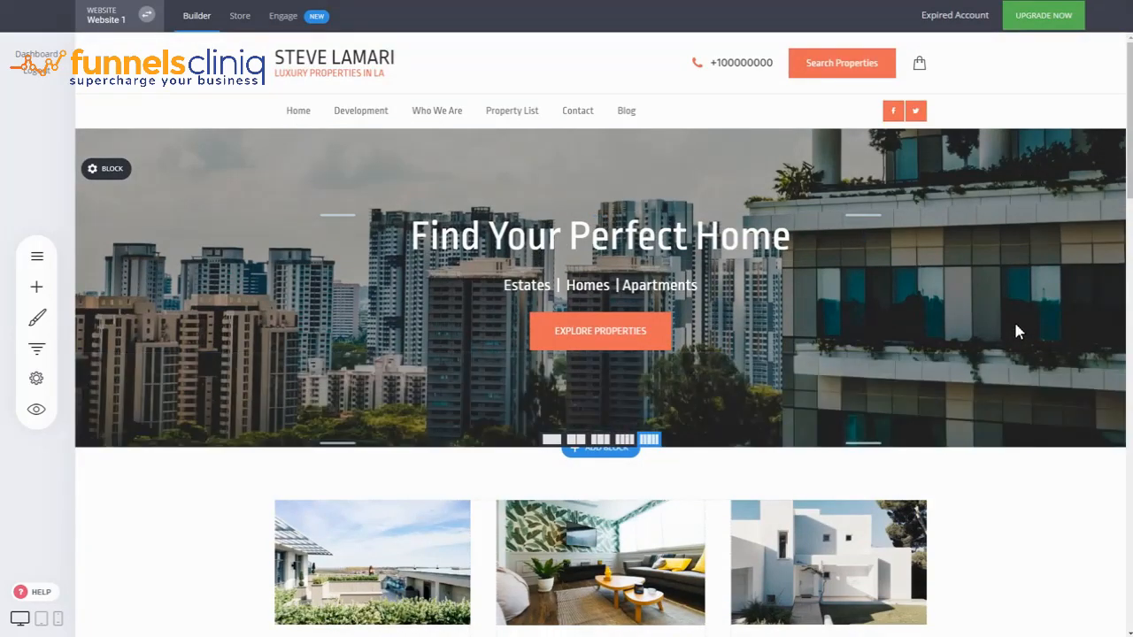
scroll(1016, 328, "down", 3)
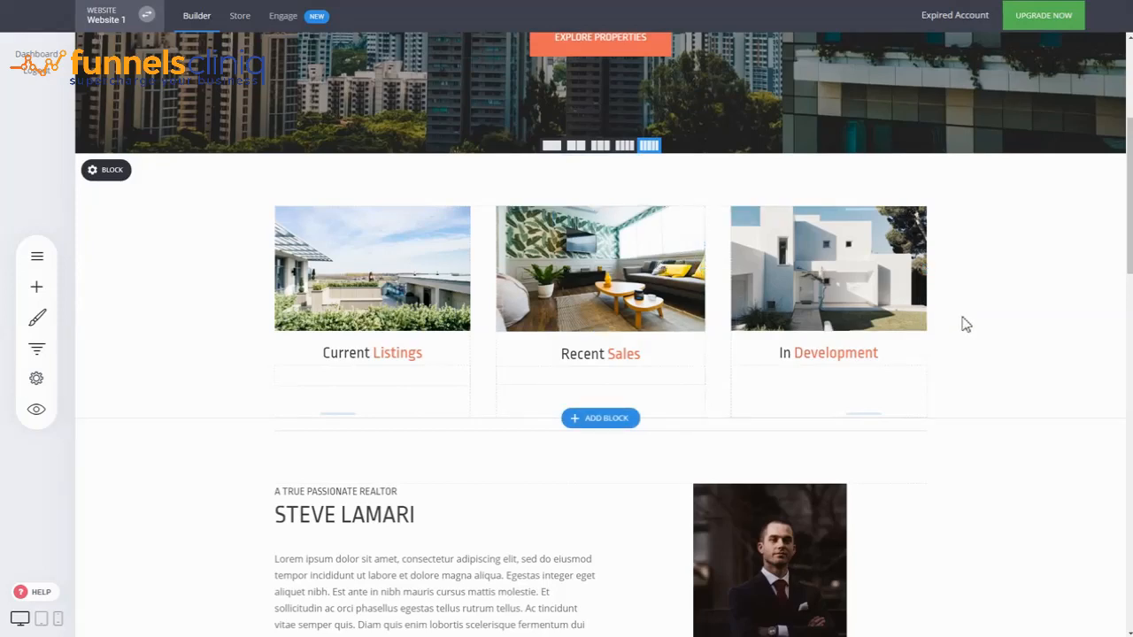
scroll(969, 323, "up", 3)
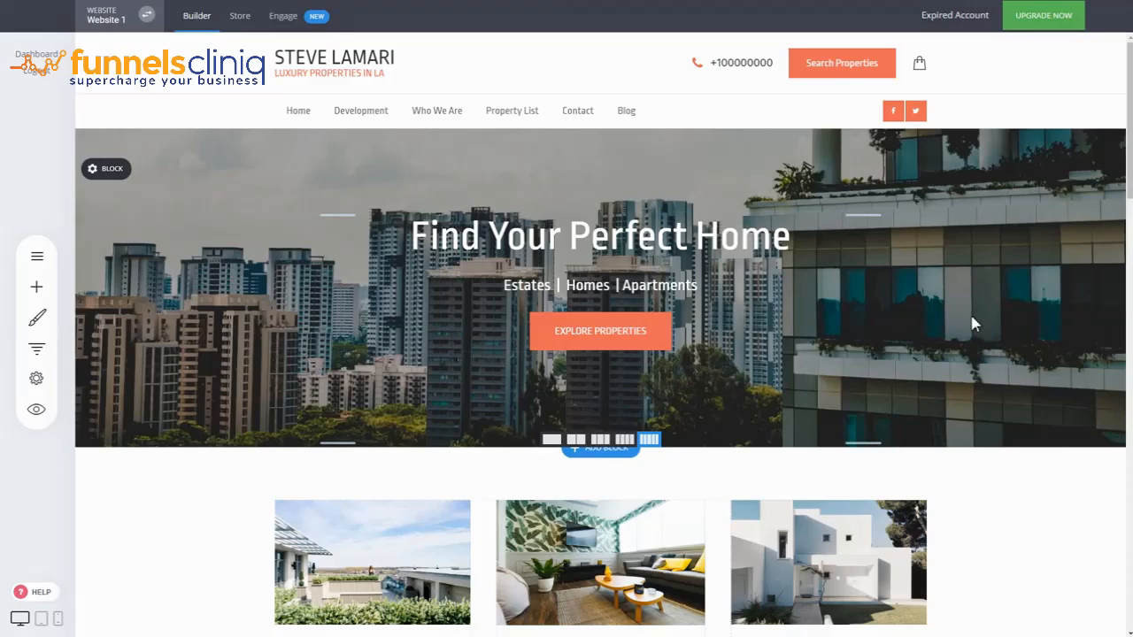
scroll(970, 328, "down", 3)
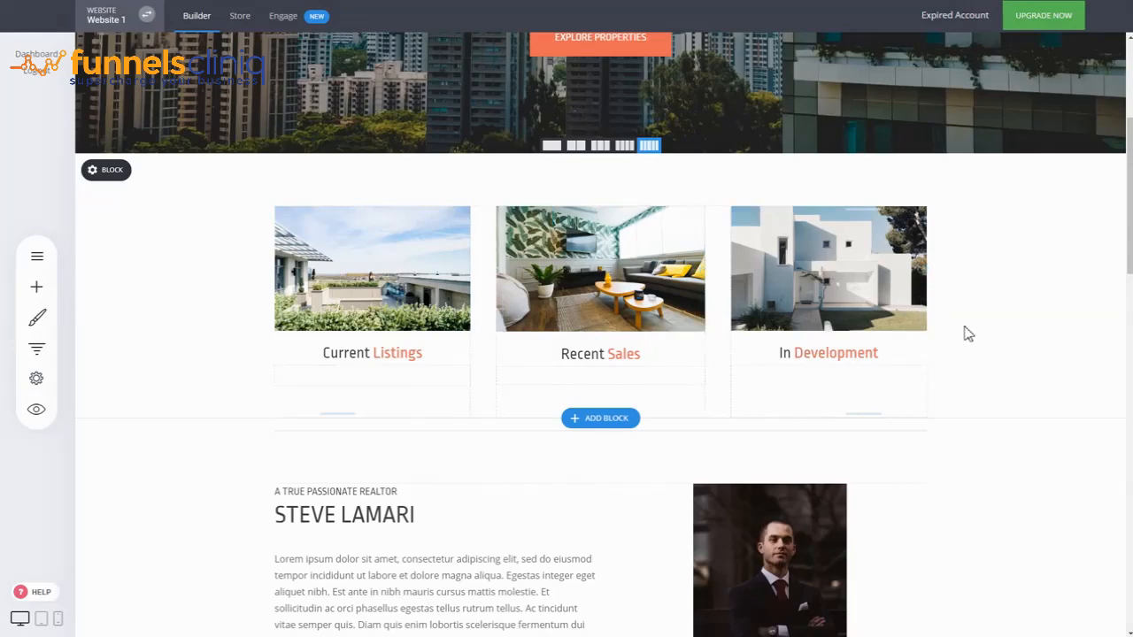
scroll(968, 334, "up", 3)
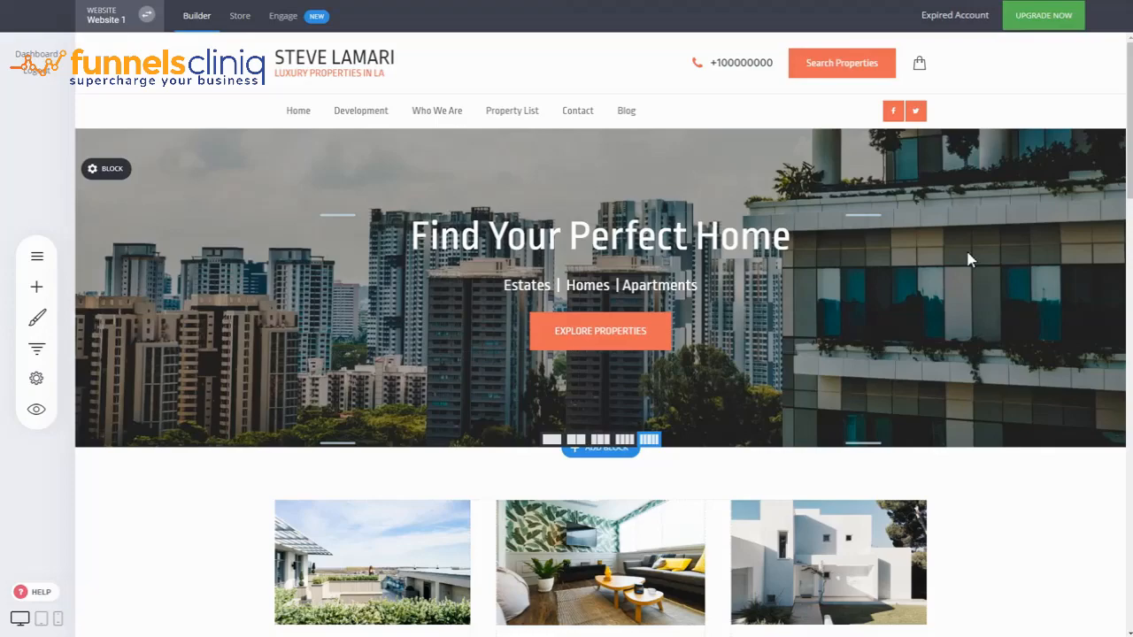
scroll(965, 257, "down", 2)
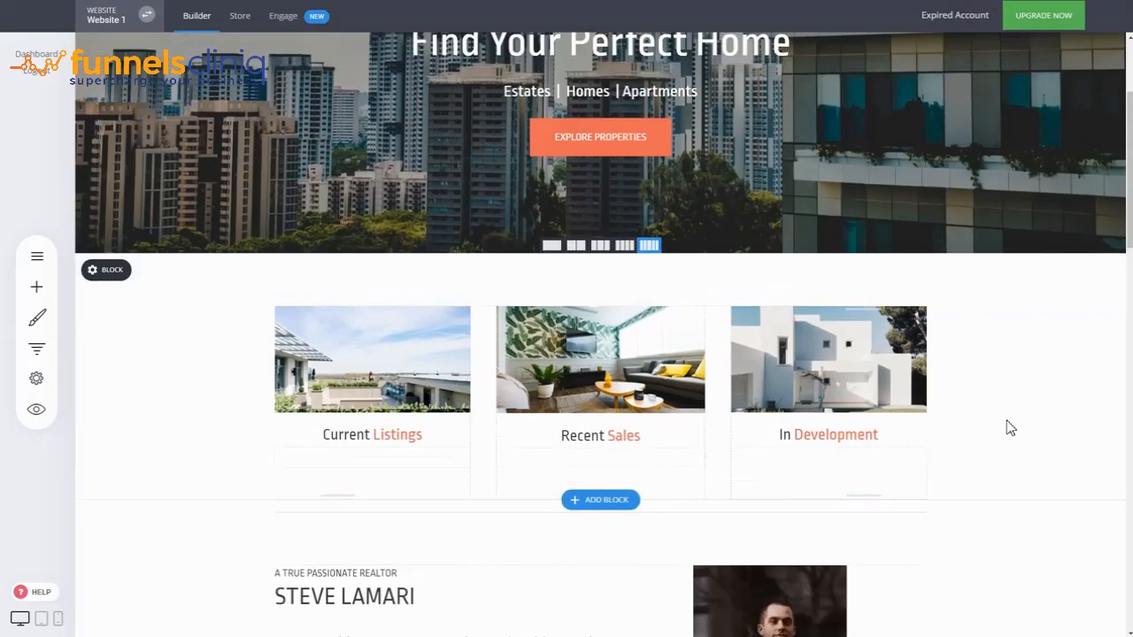
scroll(1009, 426, "up", 2)
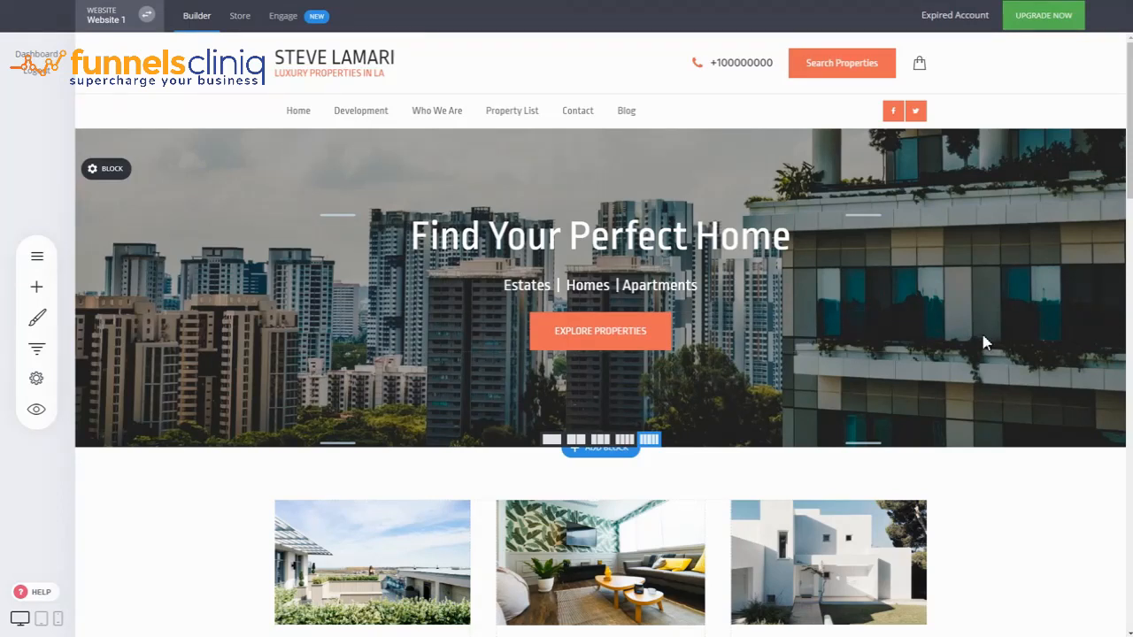
scroll(986, 341, "down", 4)
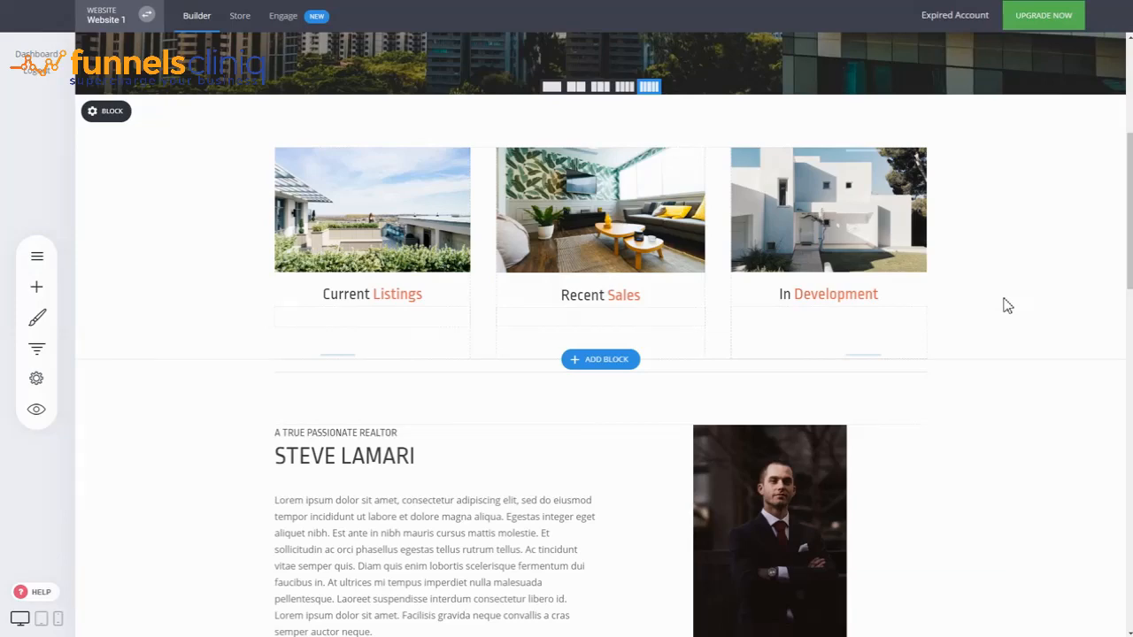
scroll(1006, 306, "up", 4)
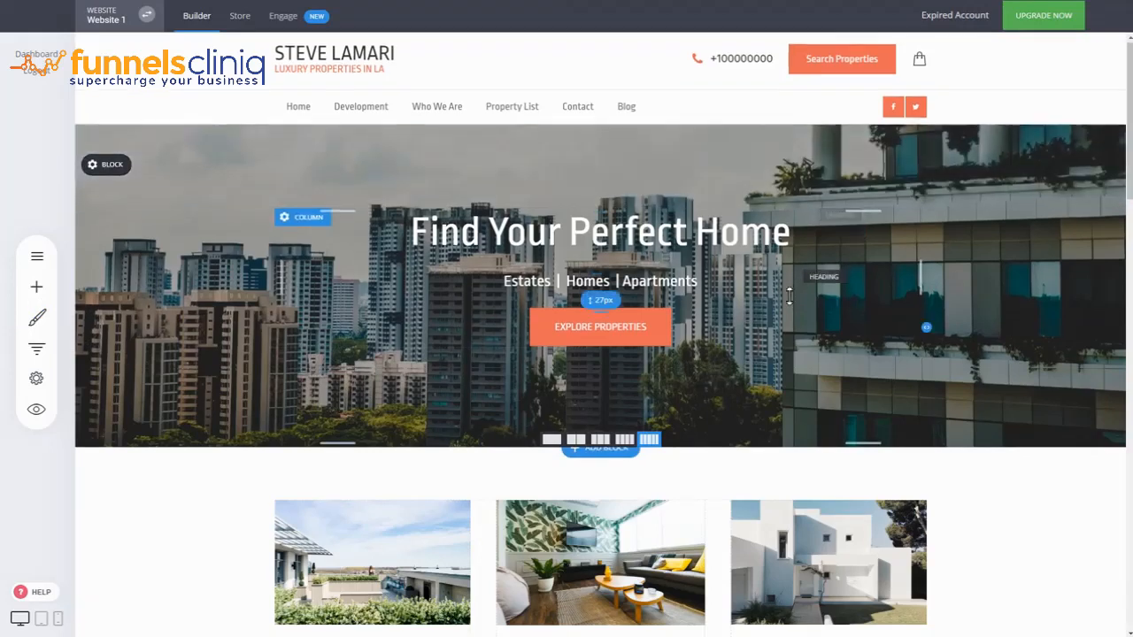
scroll(625, 342, "down", 2)
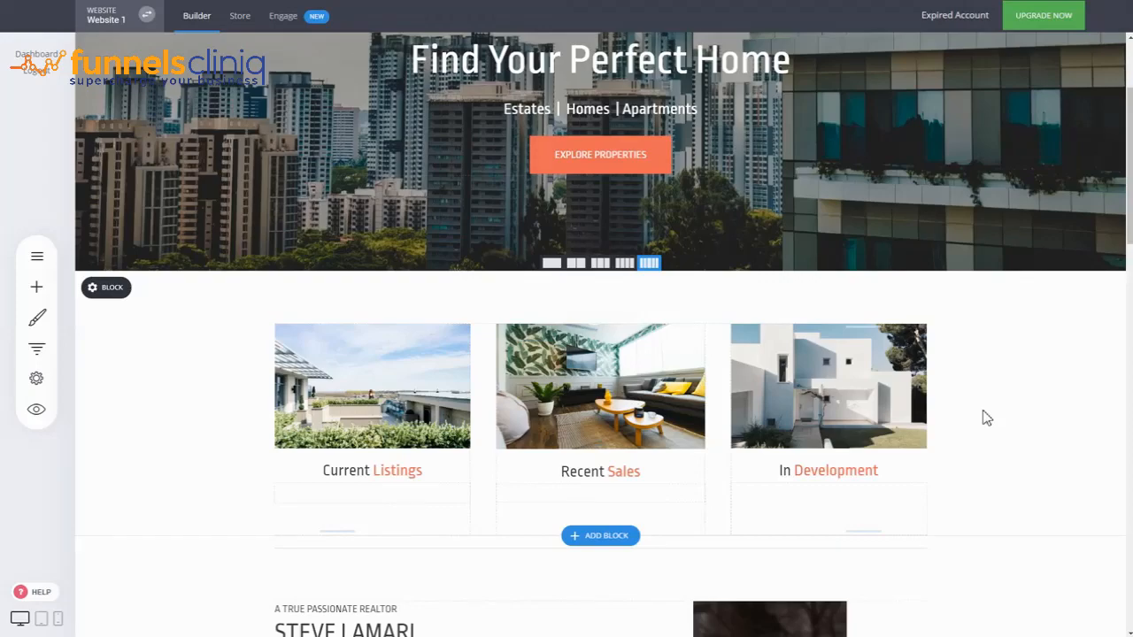
scroll(1009, 416, "up", 2)
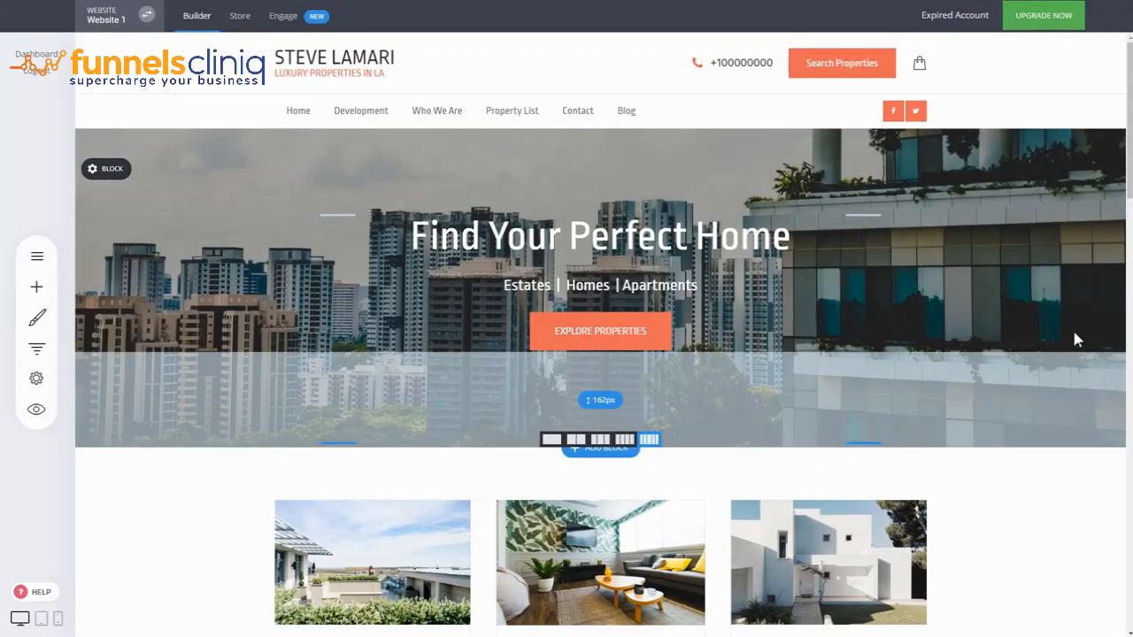
scroll(1076, 339, "down", 3)
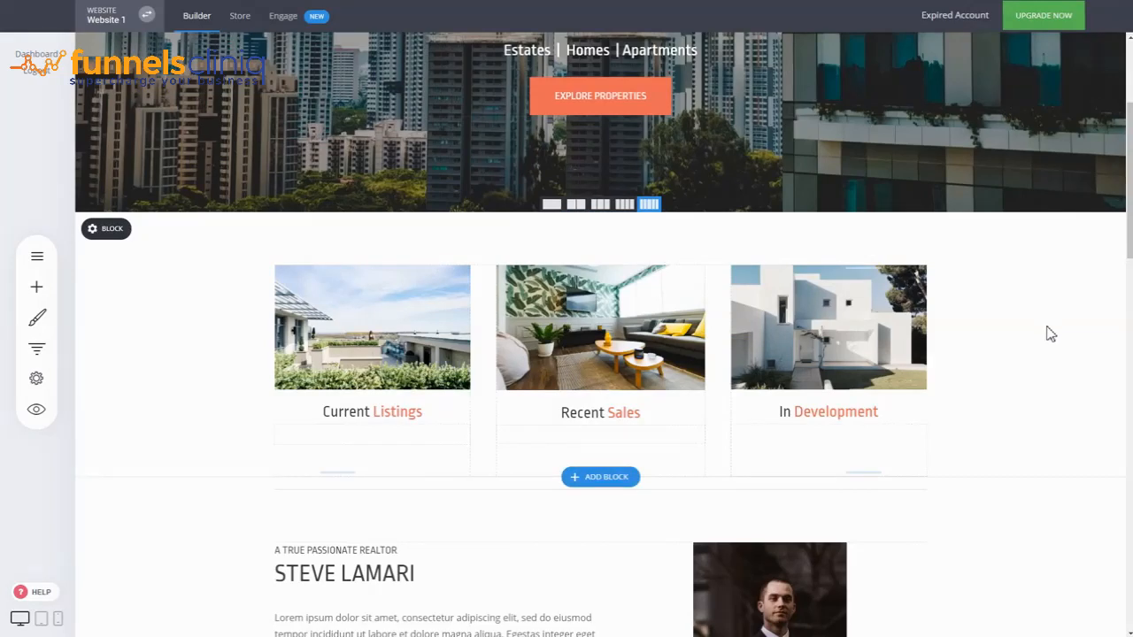
scroll(1050, 334, "up", 3)
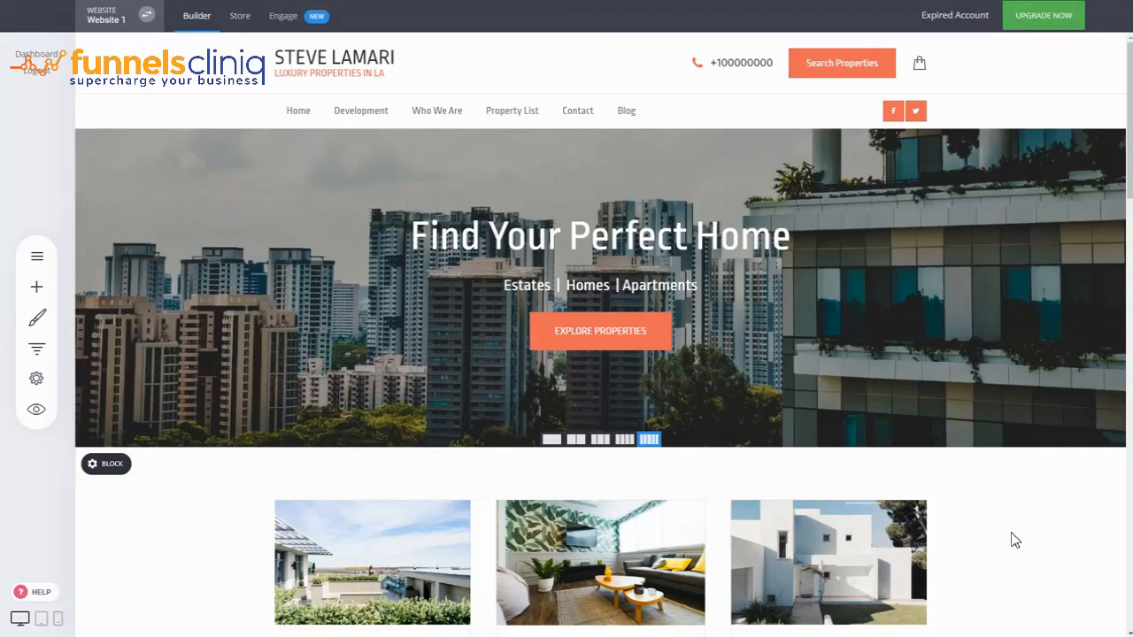
mouse_move(1021, 486)
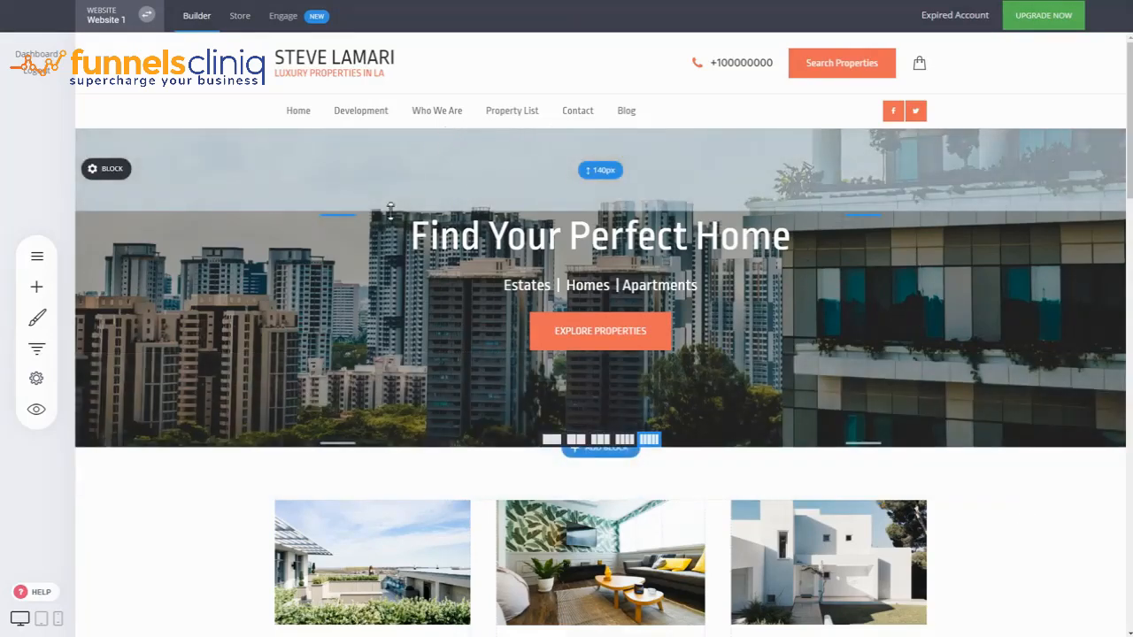